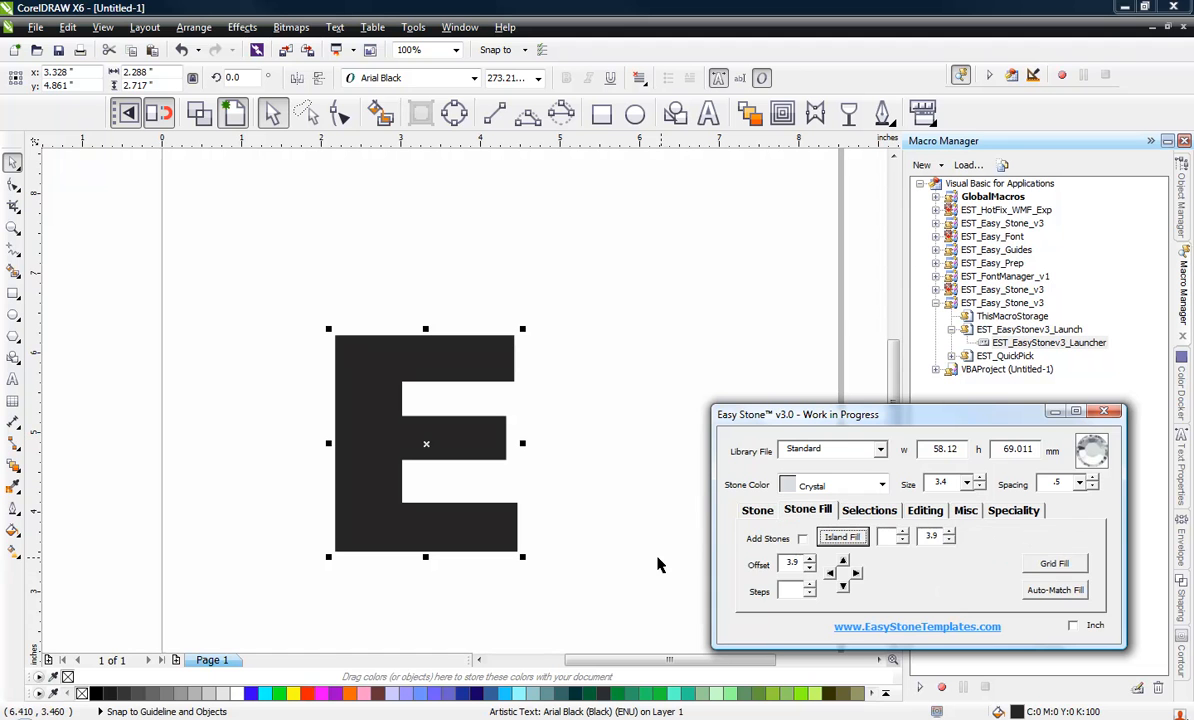
Move the letter E slightly upward on the page and convert the text to curves
click(757, 510)
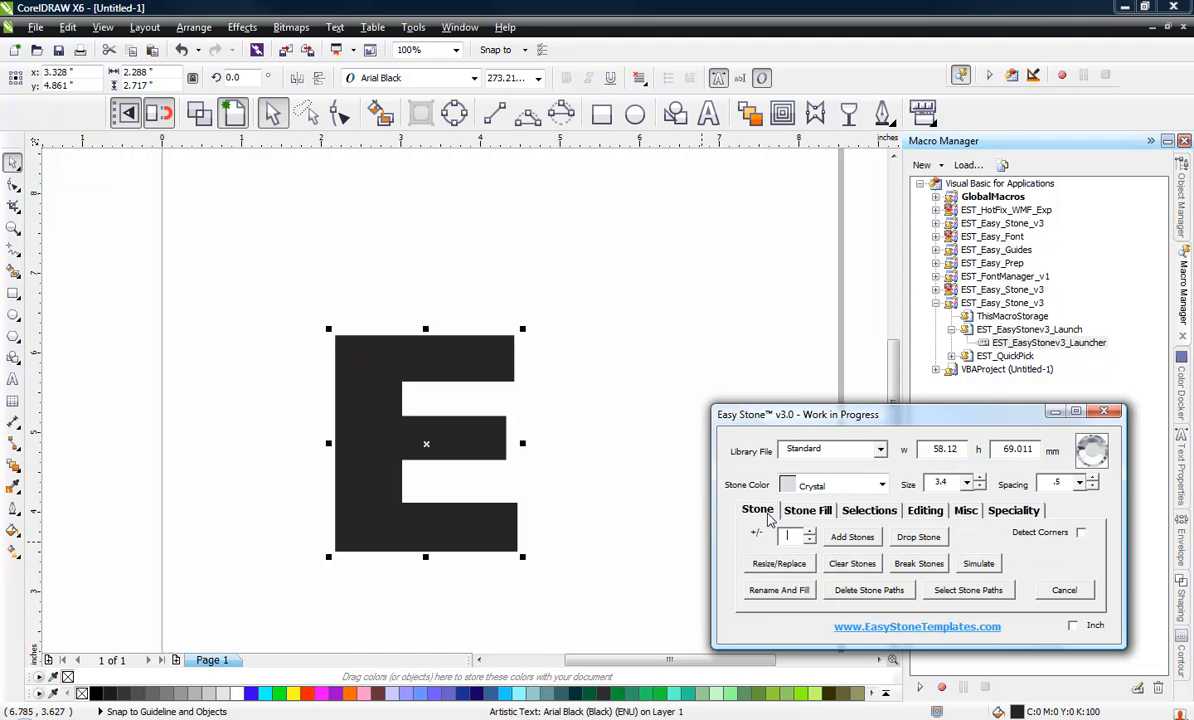
click(618, 535)
drag(415, 535, 413, 514)
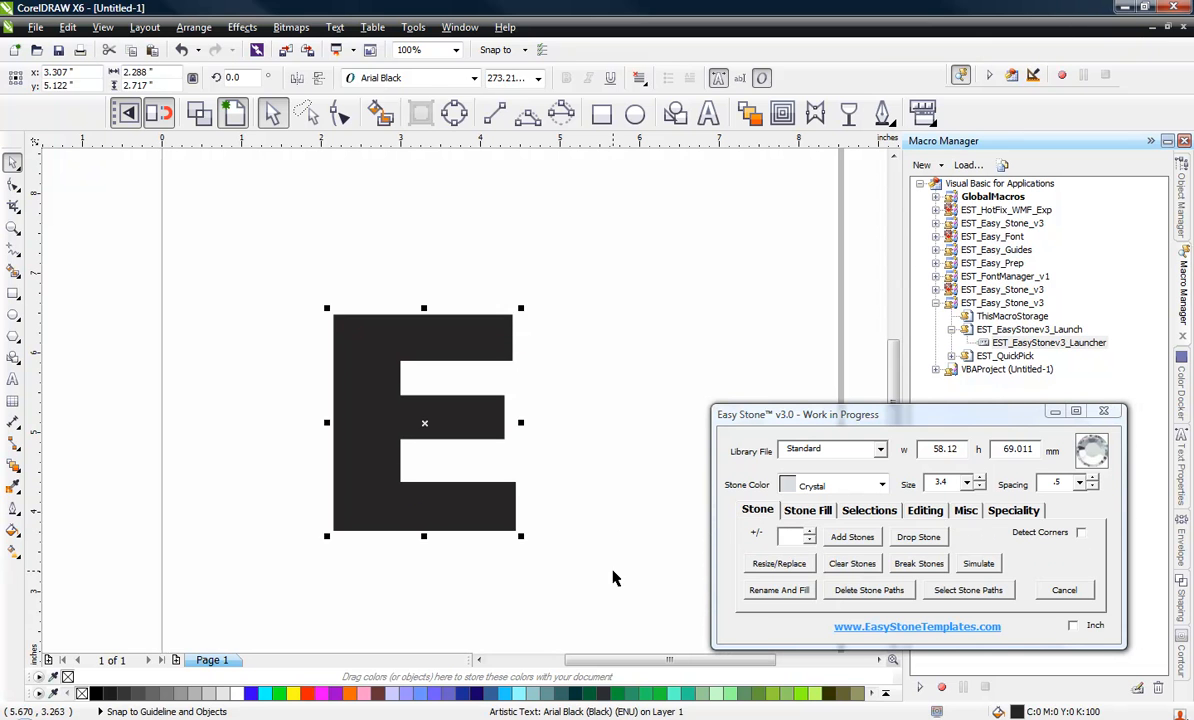
click(598, 563)
click(450, 503)
key(ctrl+q)
click(445, 457)
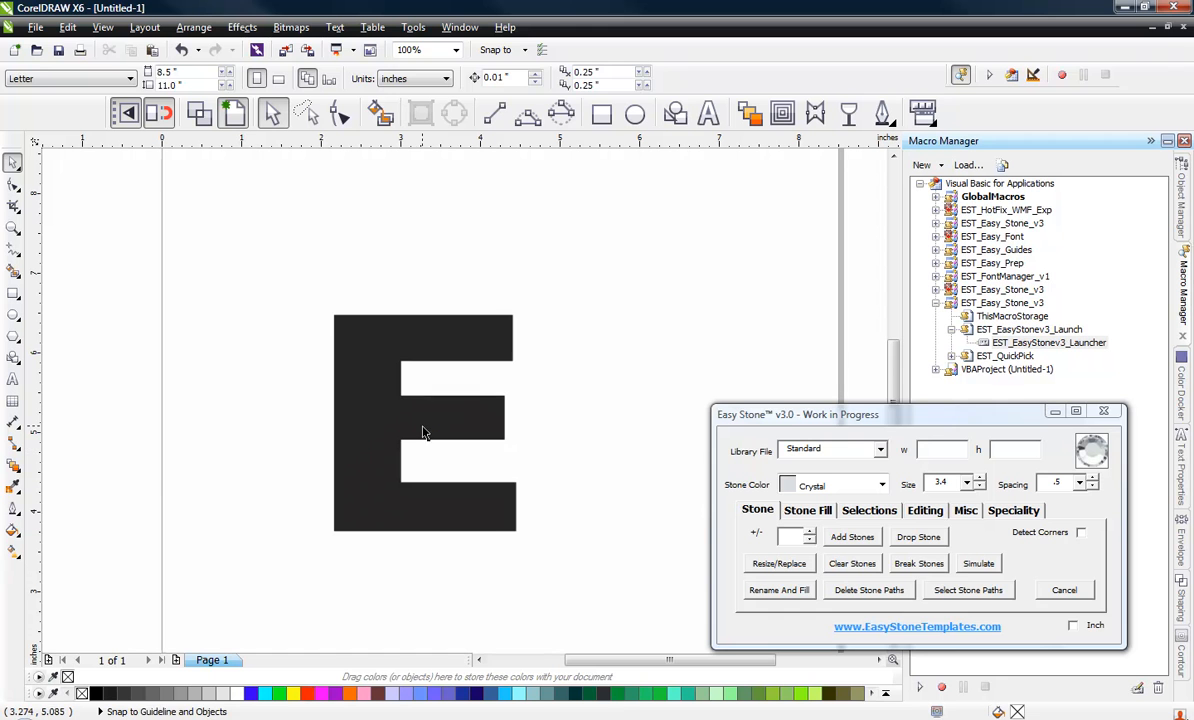
Set the E curve's height to 4 inches with proportional width, and grid-fill it with 3.4 mm Crystal stones
click(420, 426)
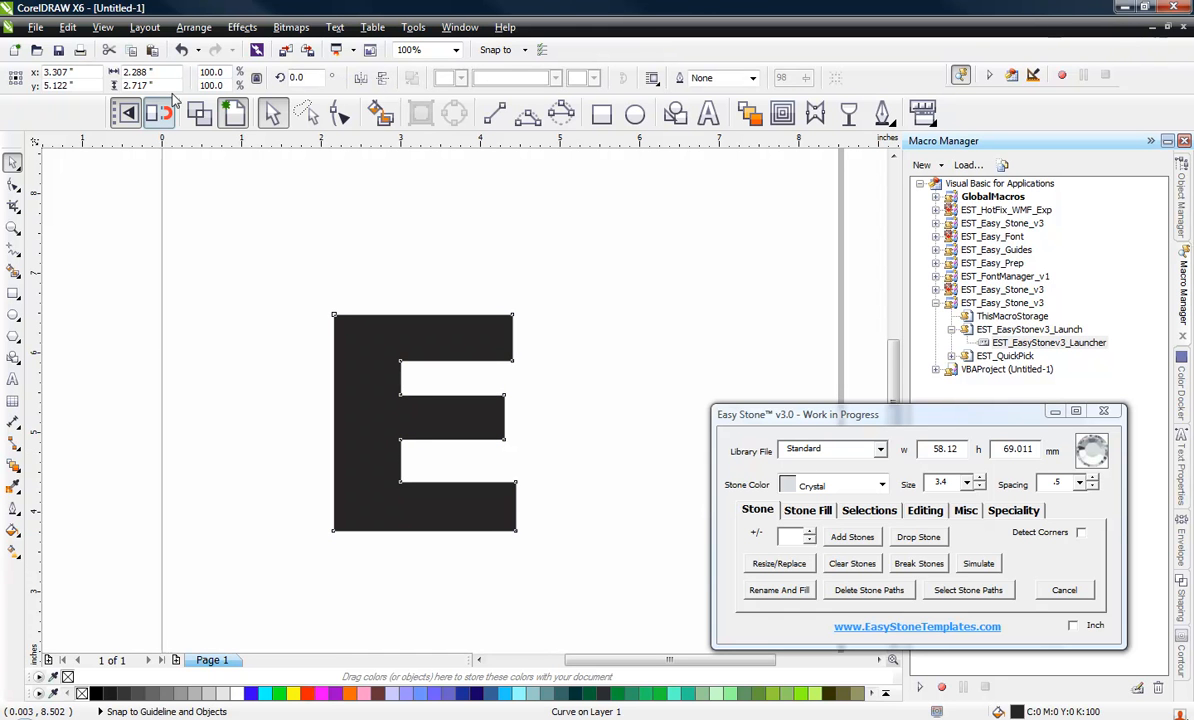
drag(160, 83, 45, 86)
text(4)
key(Return)
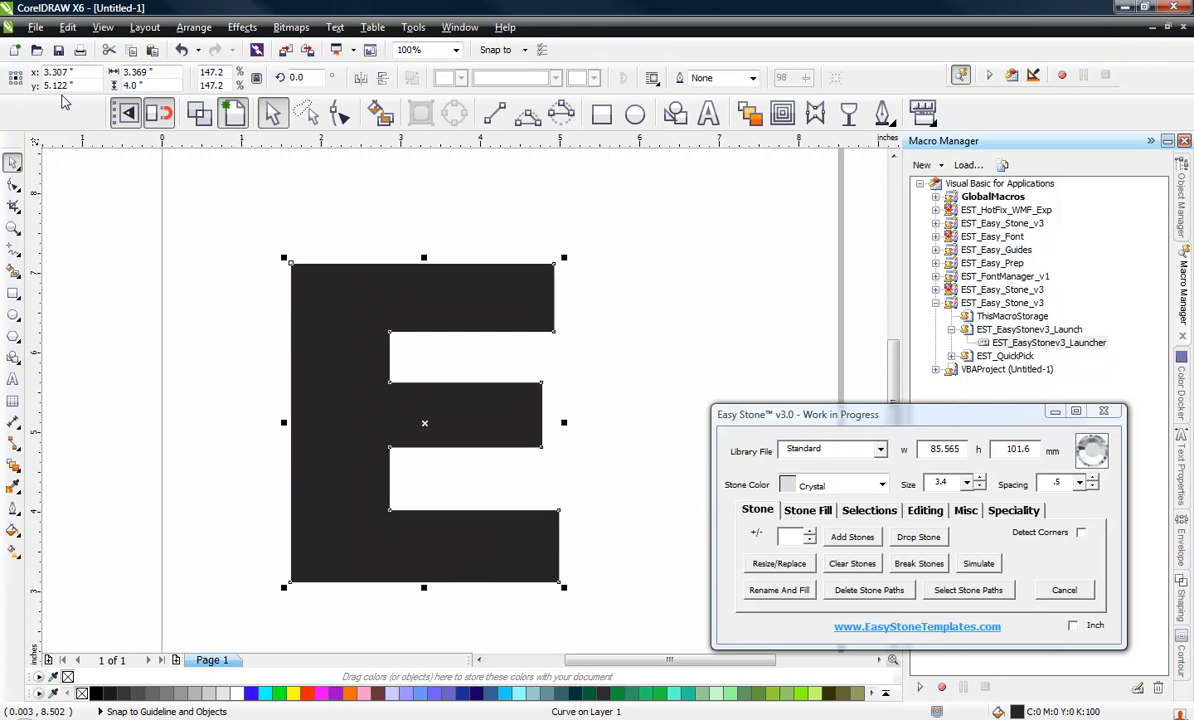
click(808, 512)
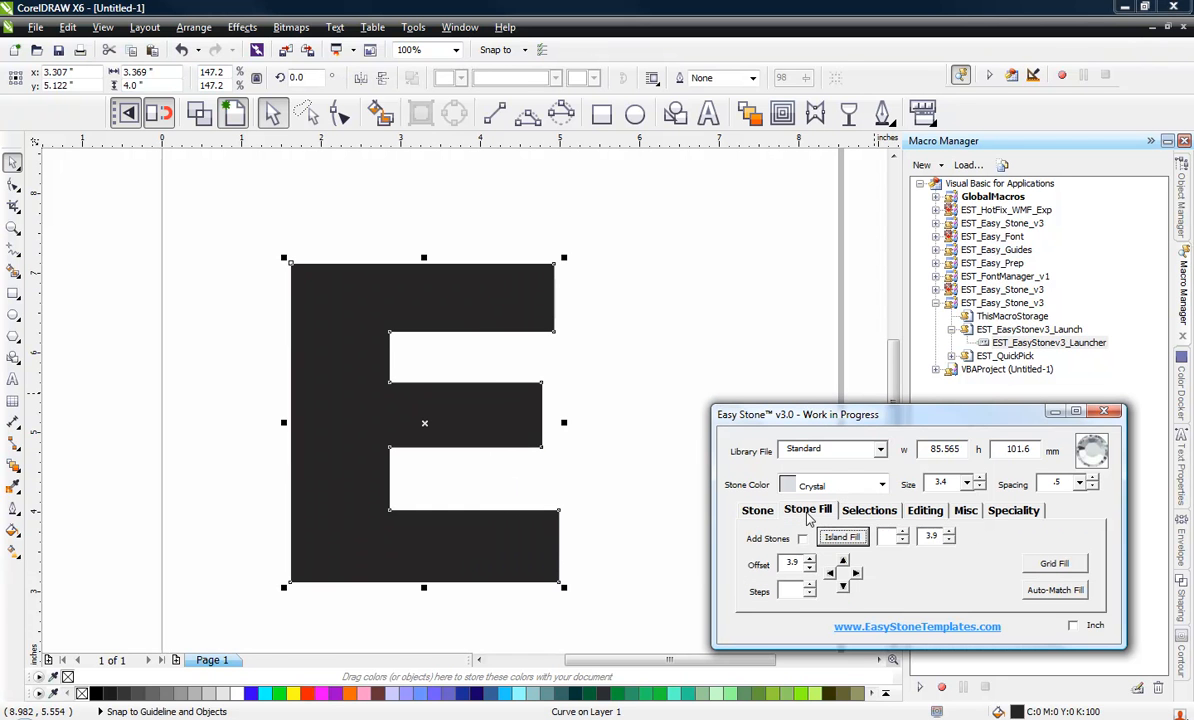
click(1050, 565)
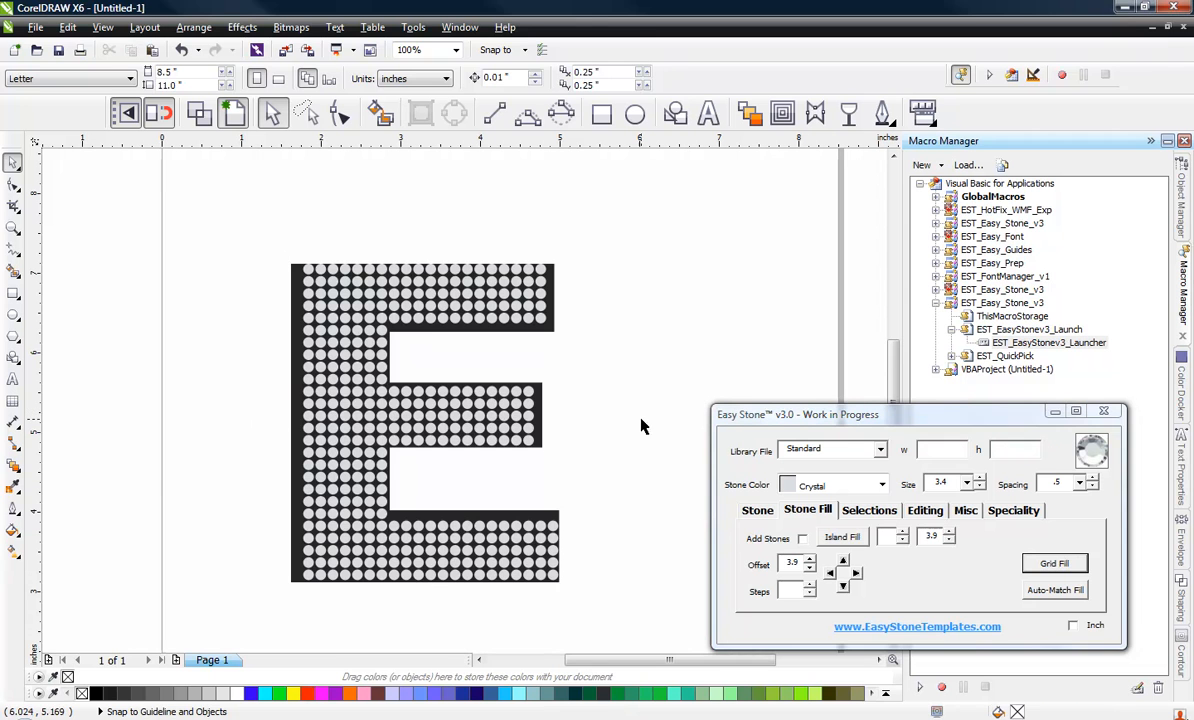
Delete the black E shape behind the stones and the extra outermost stone column at the end of the lower arm
click(291, 419)
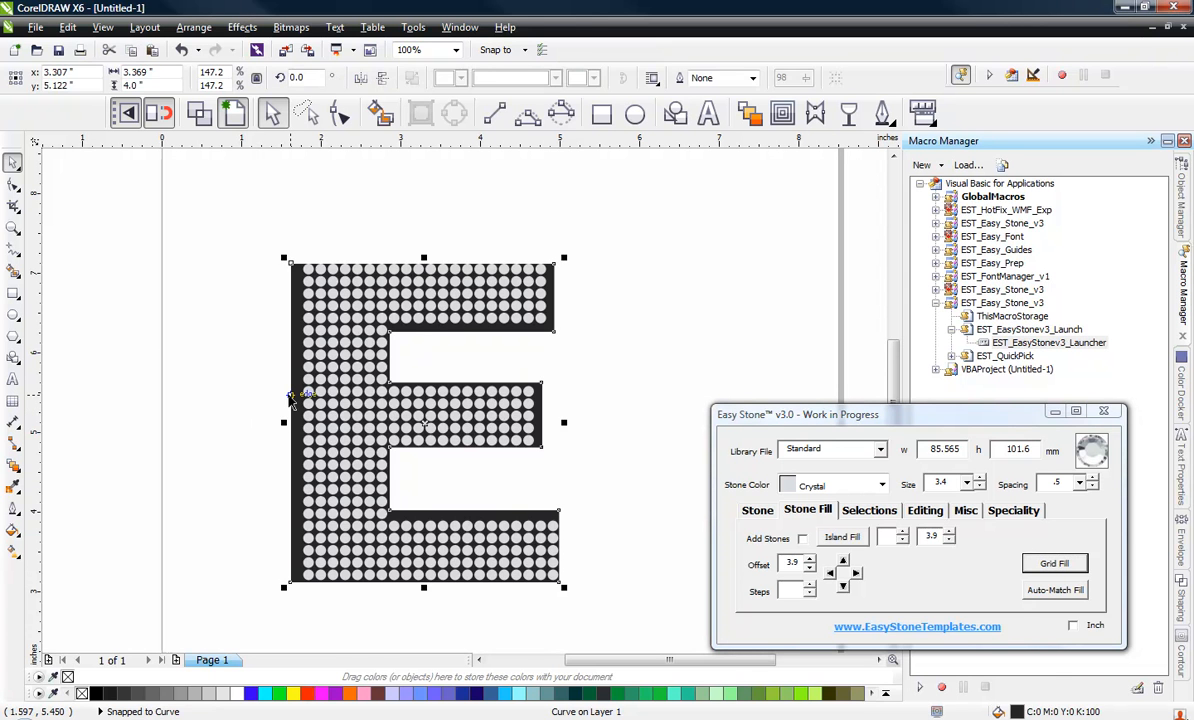
key(Delete)
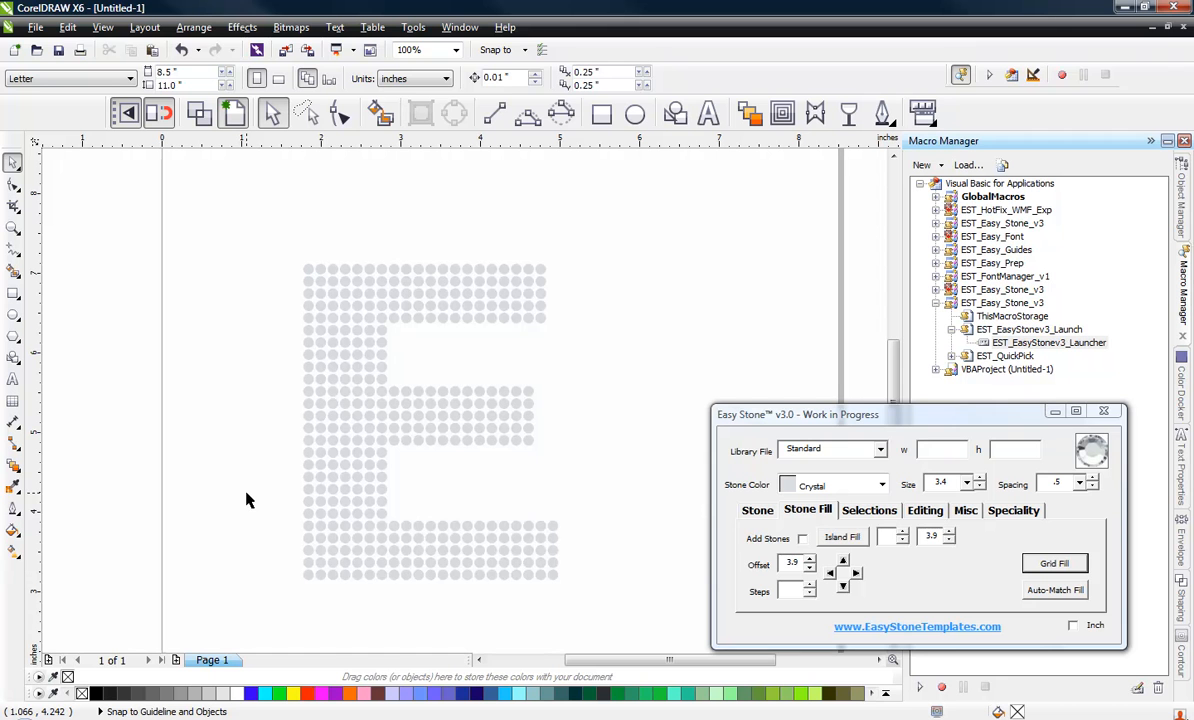
drag(615, 466, 535, 607)
click(530, 607)
Draw lines between the corner stones along the E's outer left edge and along its bottom row
click(308, 574)
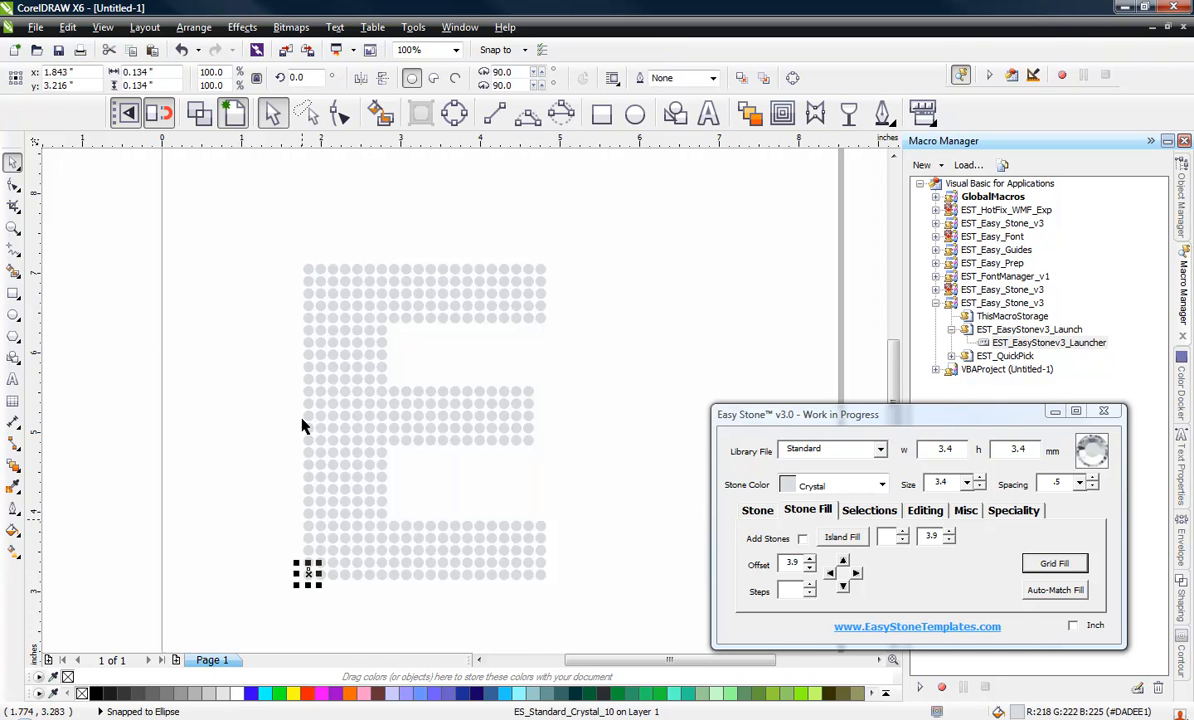
shift+click(308, 268)
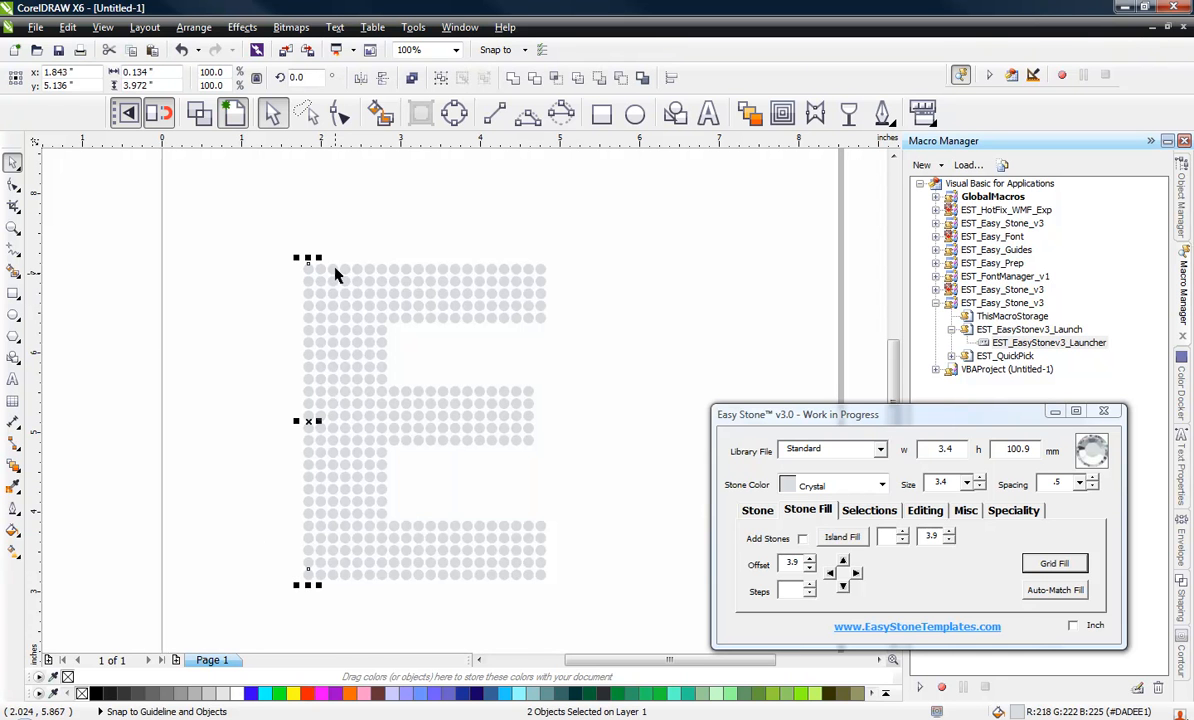
click(966, 510)
click(918, 563)
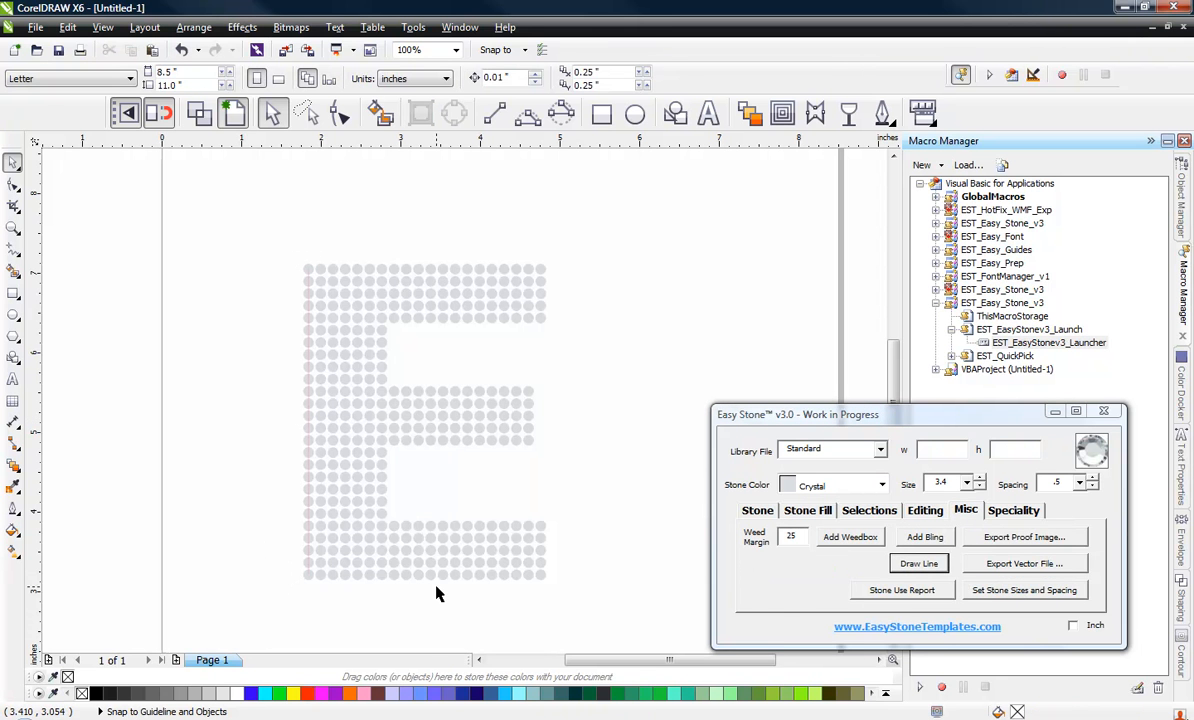
scroll(436, 594, up, 2)
scroll(453, 419, down, 1)
click(650, 475)
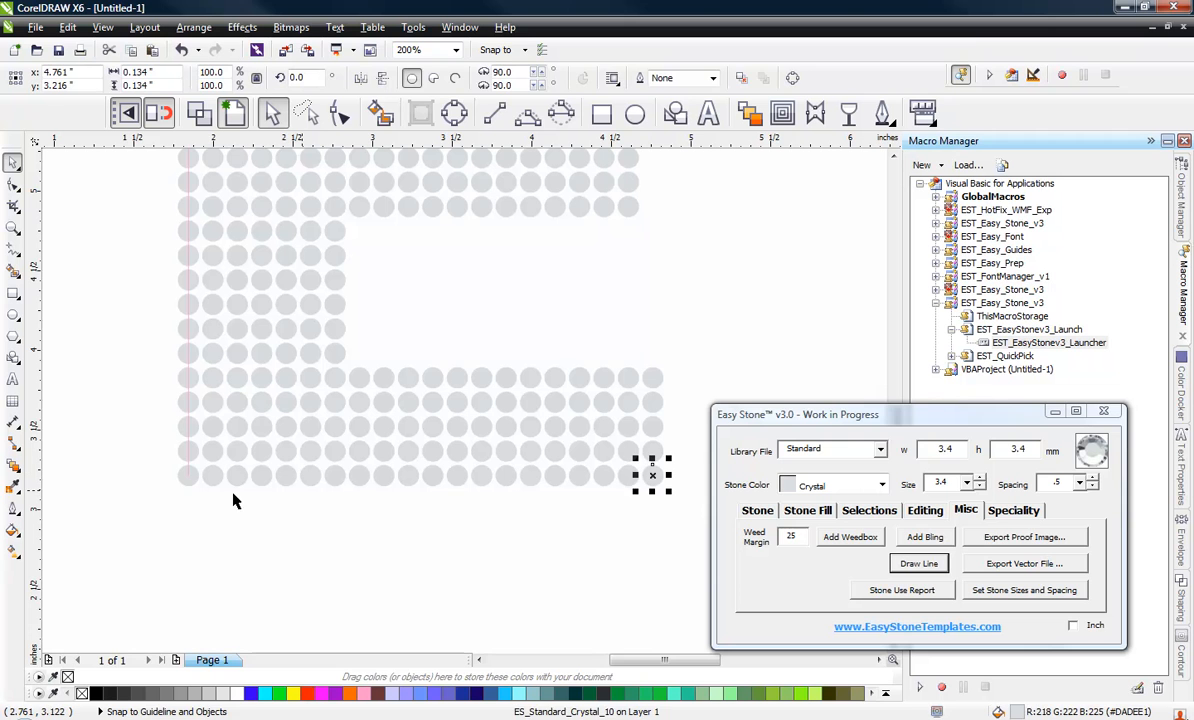
shift+click(181, 479)
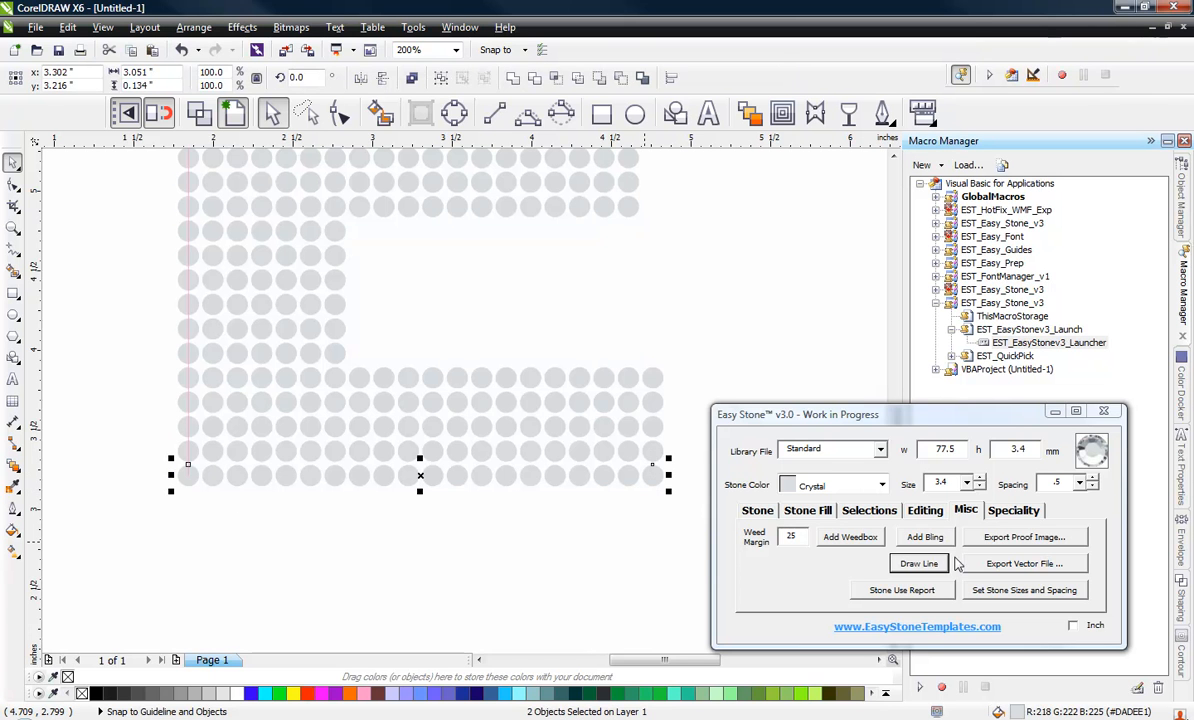
click(918, 563)
Draw lines between the corner stones along the end of the E's lower arm and along that arm's top row
click(650, 377)
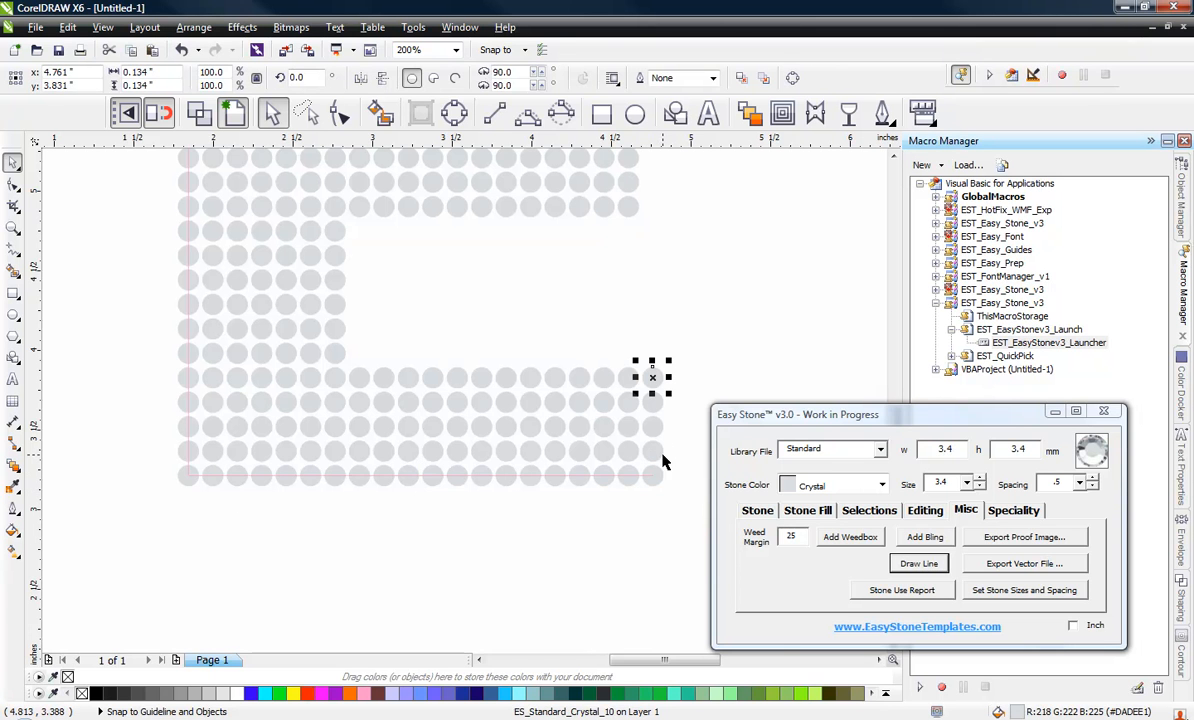
shift+click(652, 476)
click(918, 563)
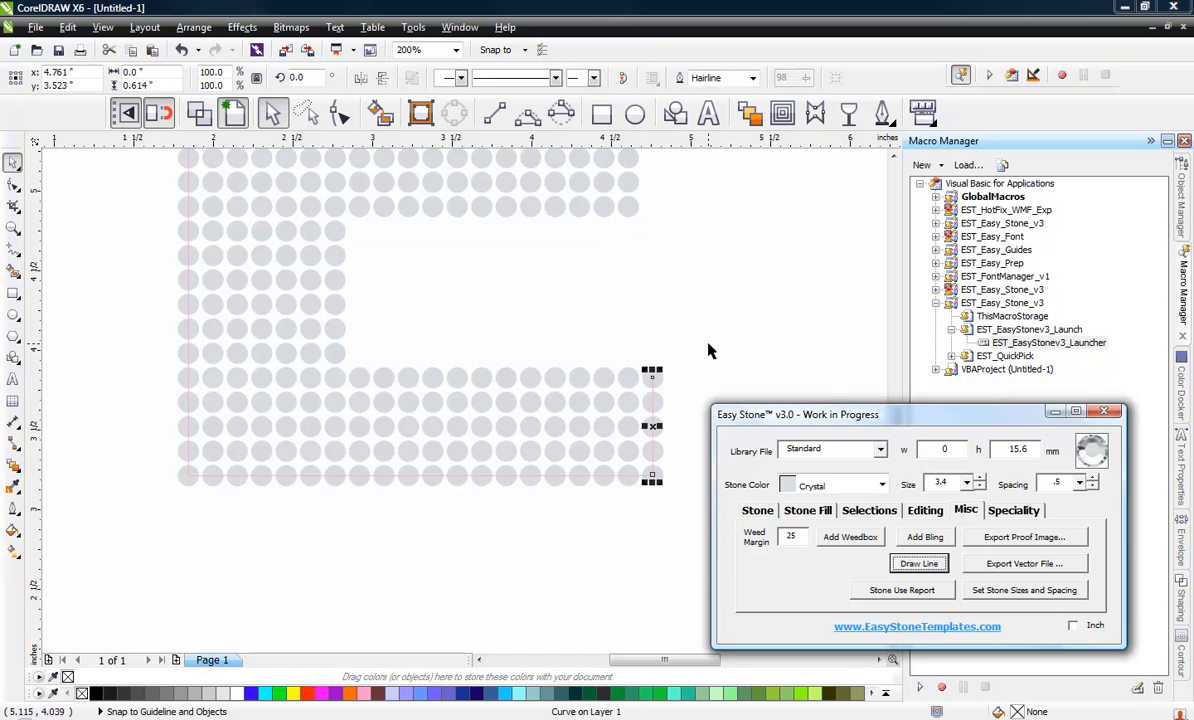
click(653, 377)
shift+click(335, 377)
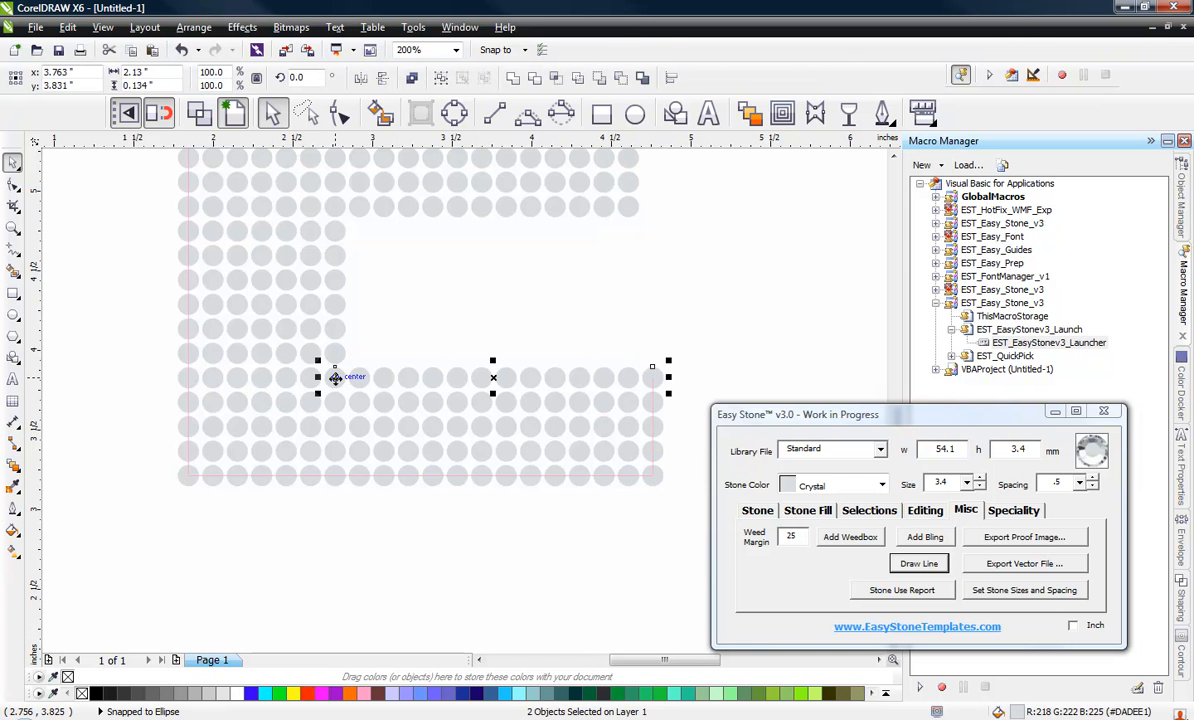
click(918, 563)
click(394, 280)
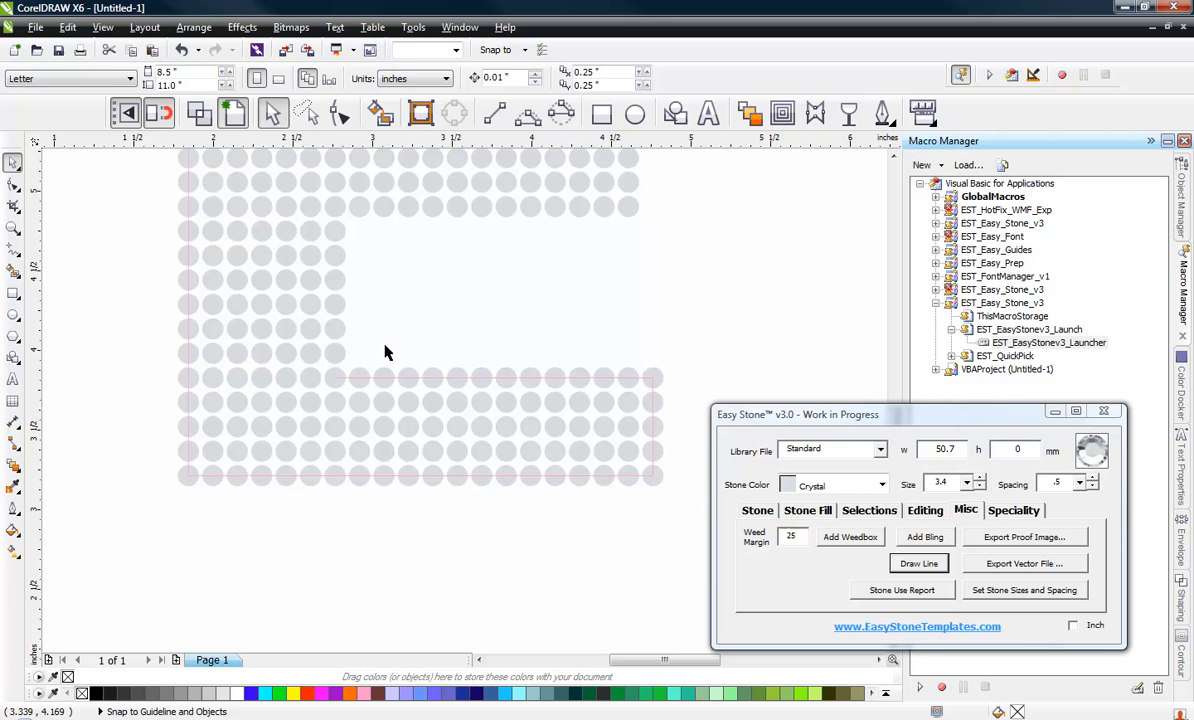
Draw lines between the corner stones up the E's lower inner edge and along the underside of its middle arm
click(335, 378)
shift+click(333, 206)
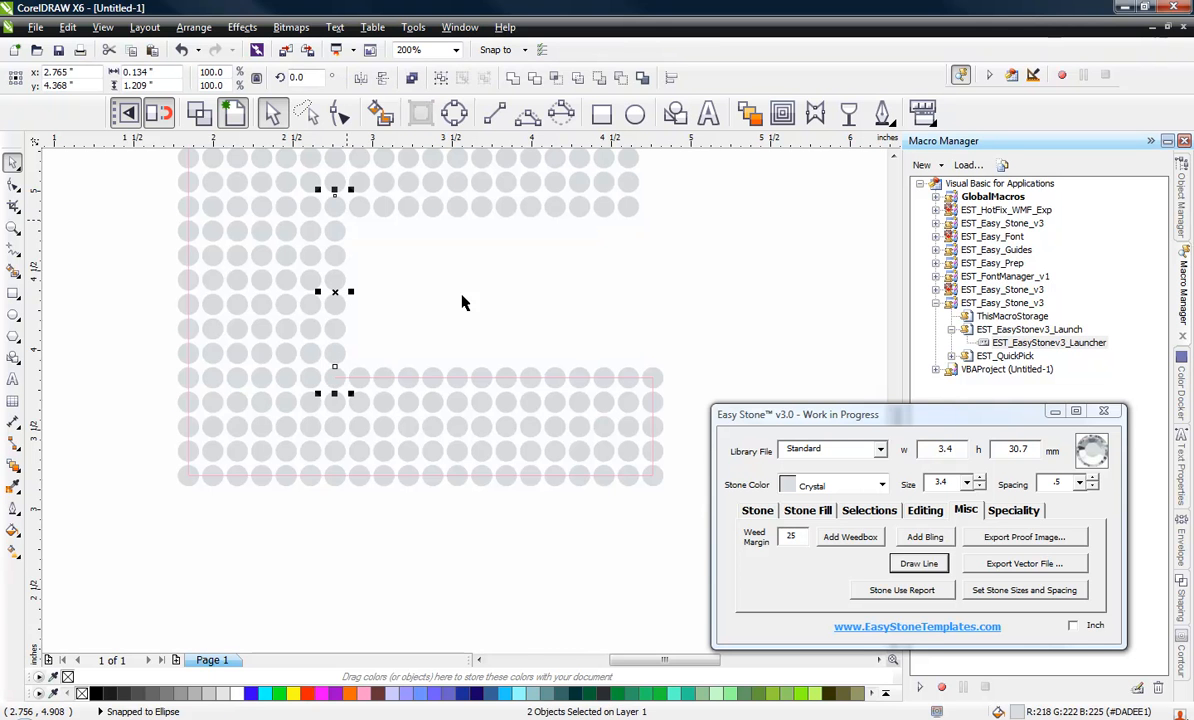
click(918, 563)
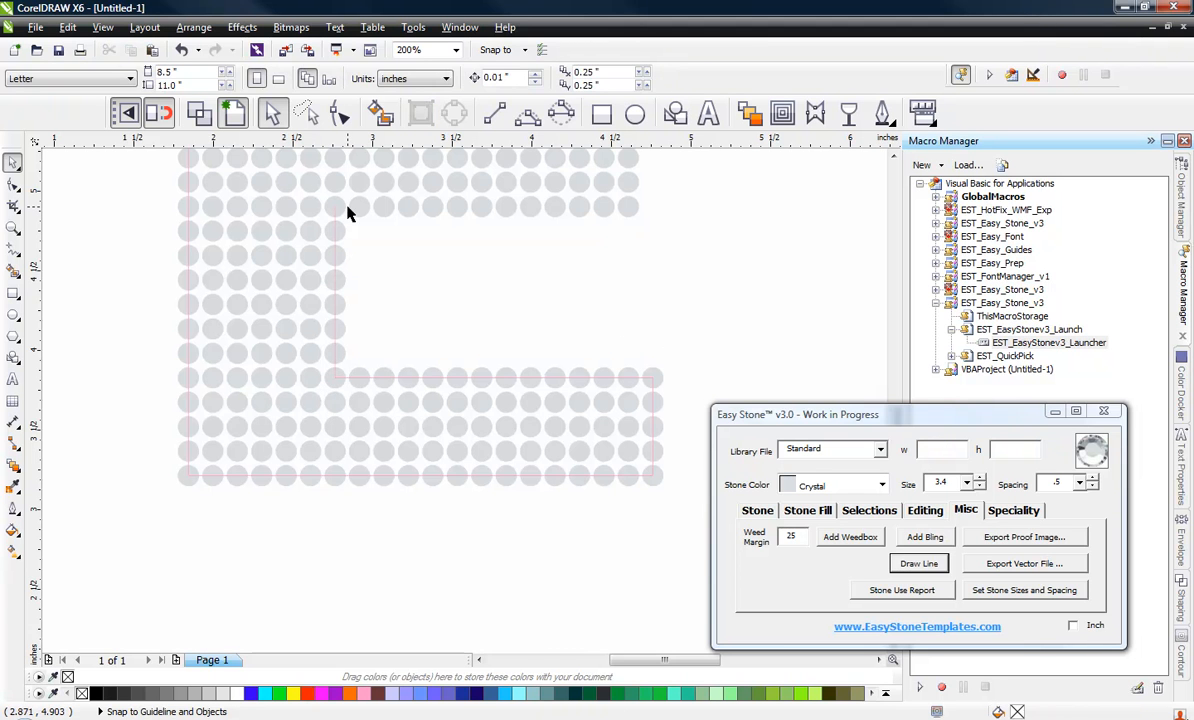
click(338, 208)
shift+click(628, 206)
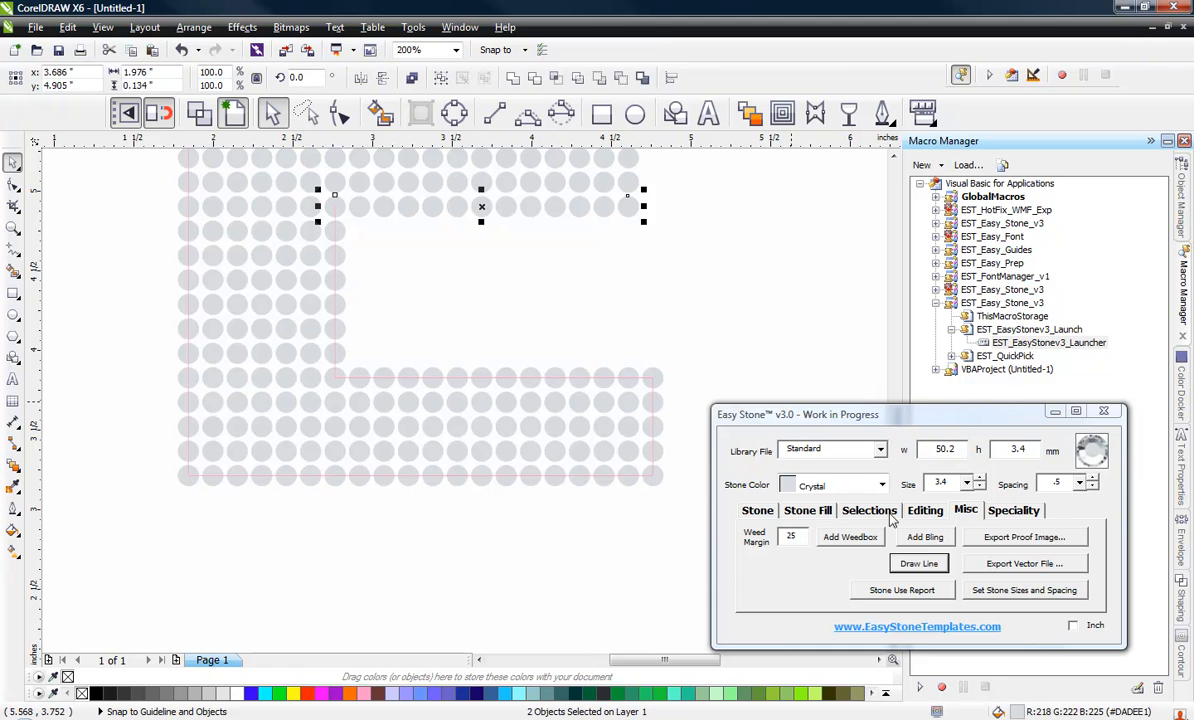
click(918, 563)
Draw lines between the corner stones along the end of the E's middle arm and along that arm's top row
scroll(630, 378, down, 2)
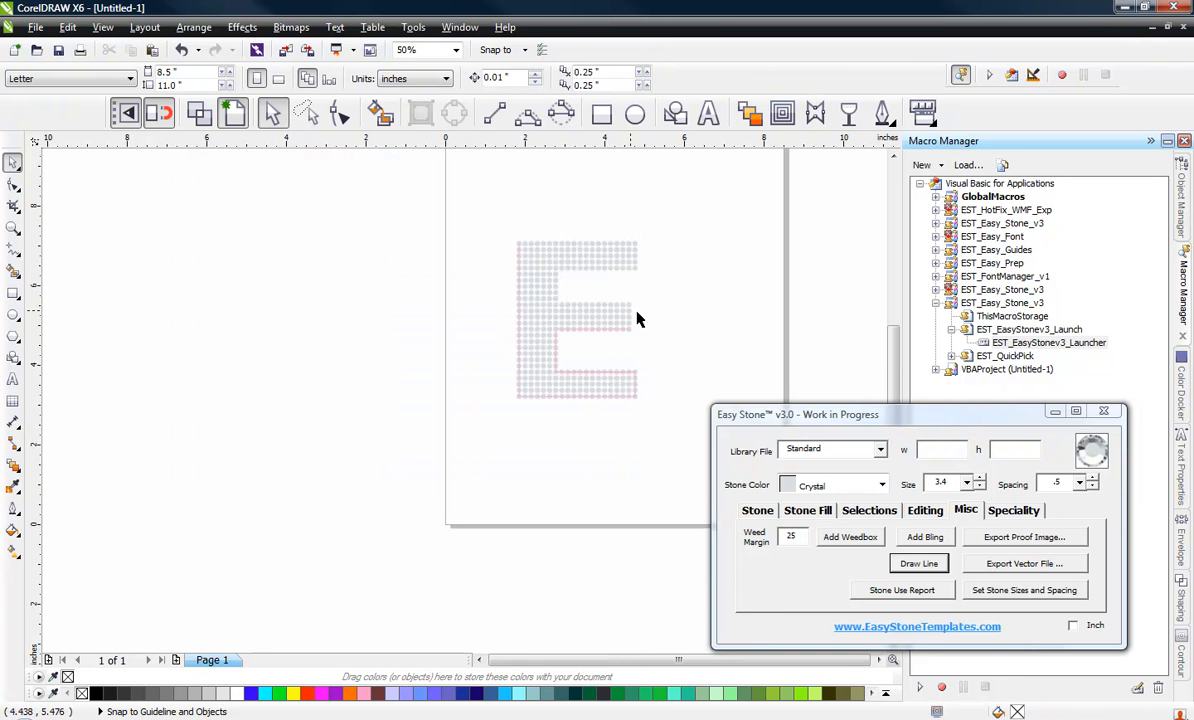
scroll(638, 319, up, 3)
click(602, 452)
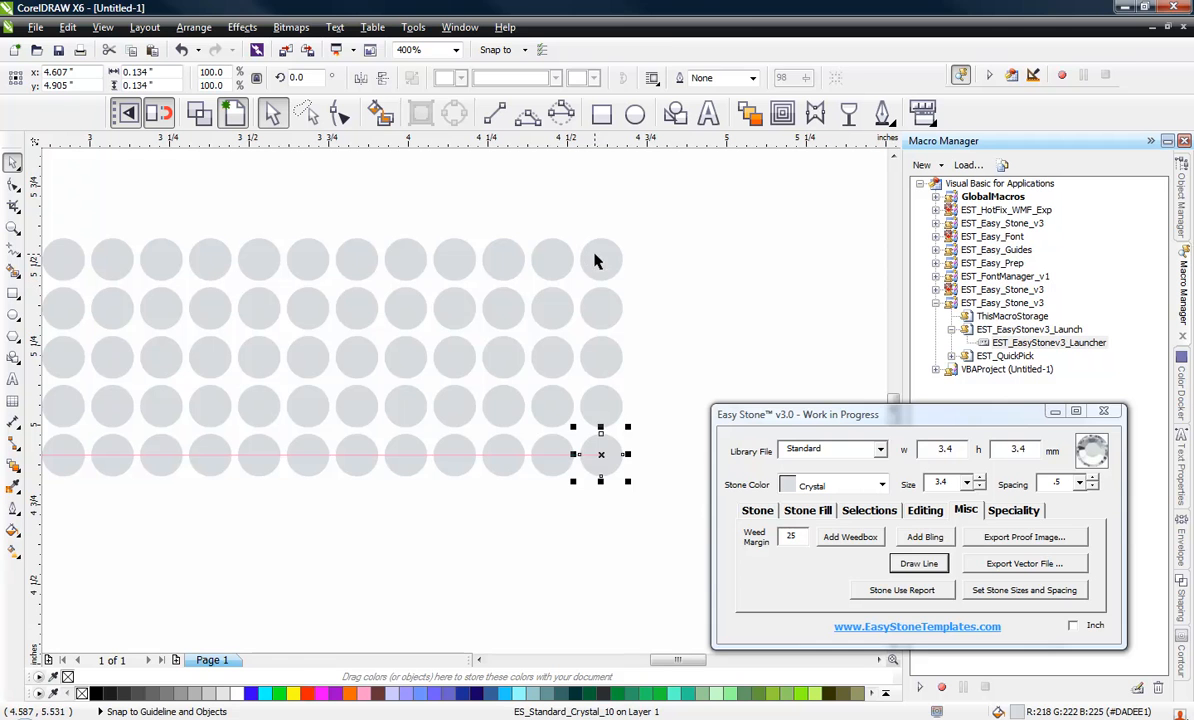
shift+click(600, 259)
click(918, 564)
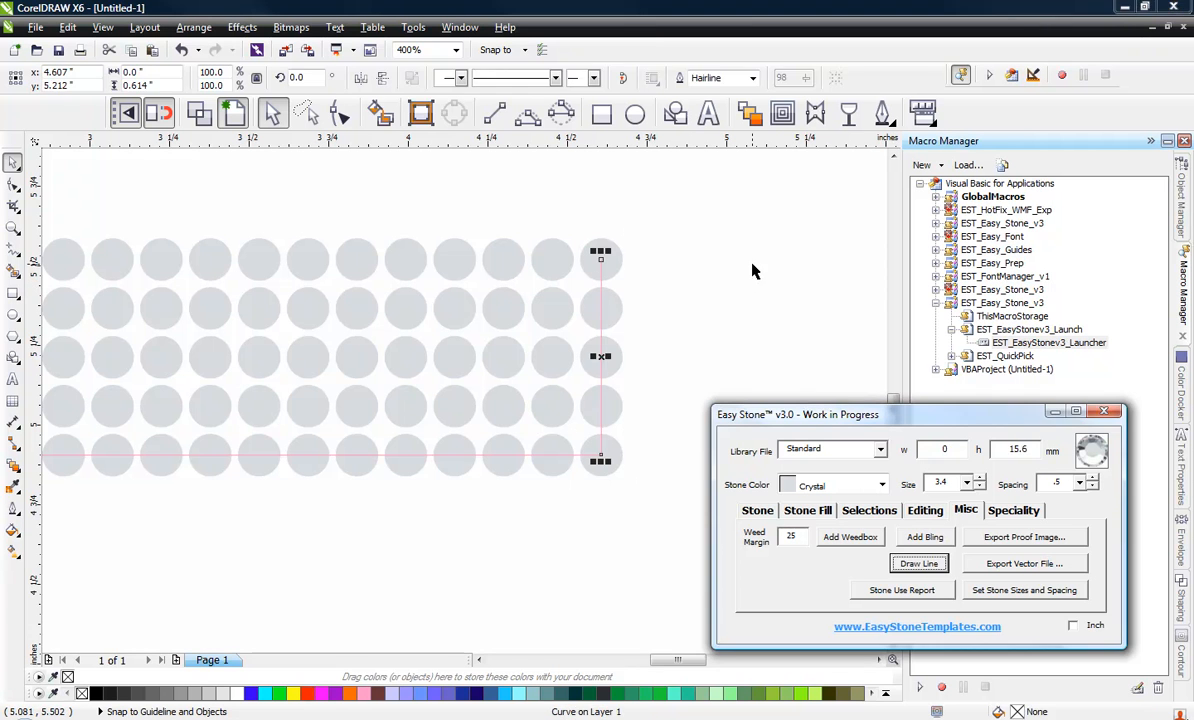
click(602, 259)
scroll(713, 310, down, 2)
scroll(664, 290, up, 1)
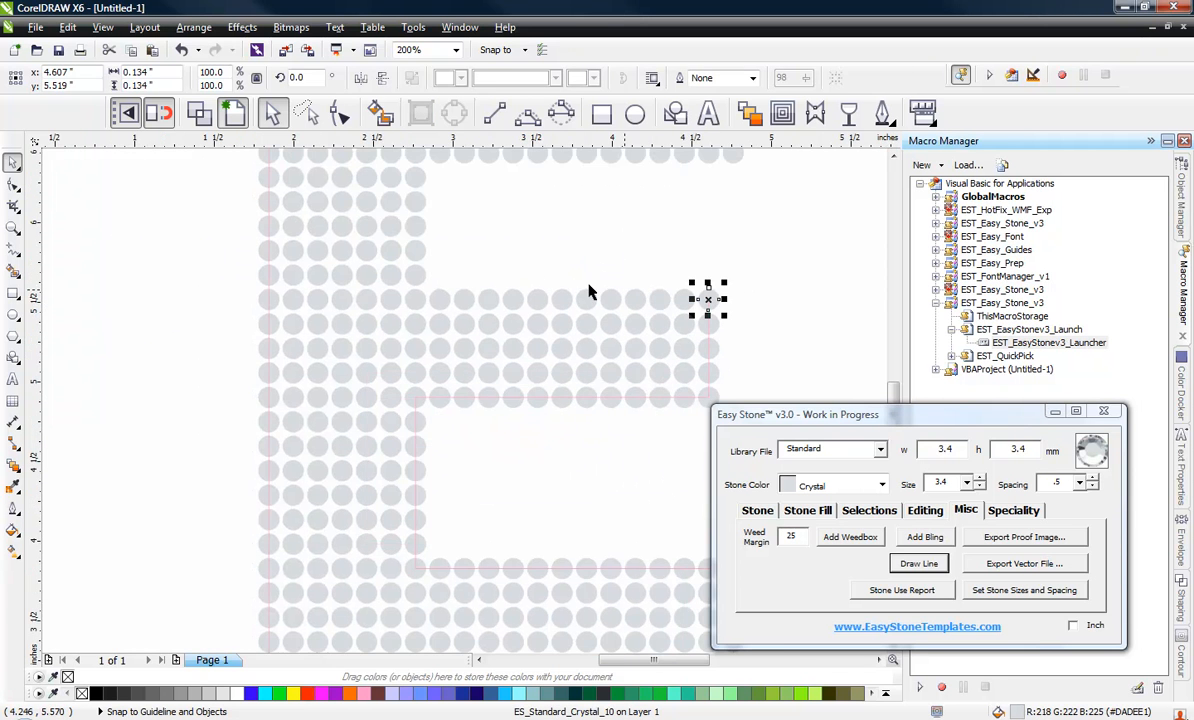
shift+click(413, 297)
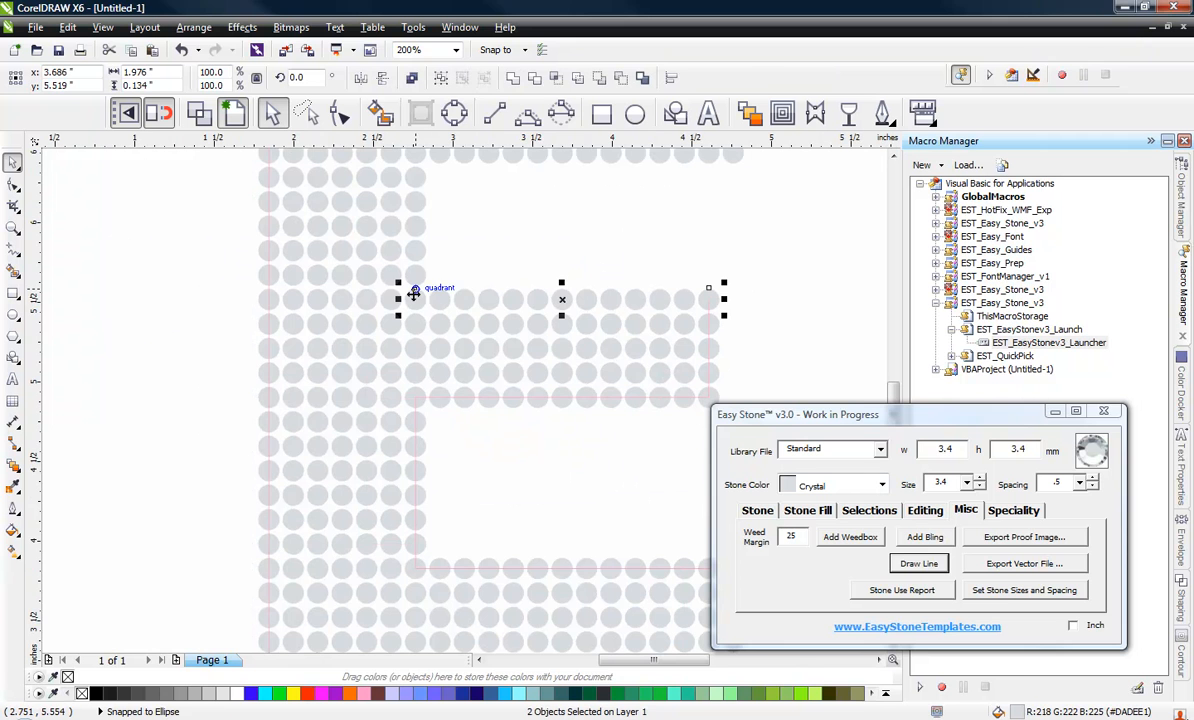
click(918, 563)
Draw lines between the corner stones along the E's upper inner edge and along the underside of its upper arm
scroll(381, 309, down, 1)
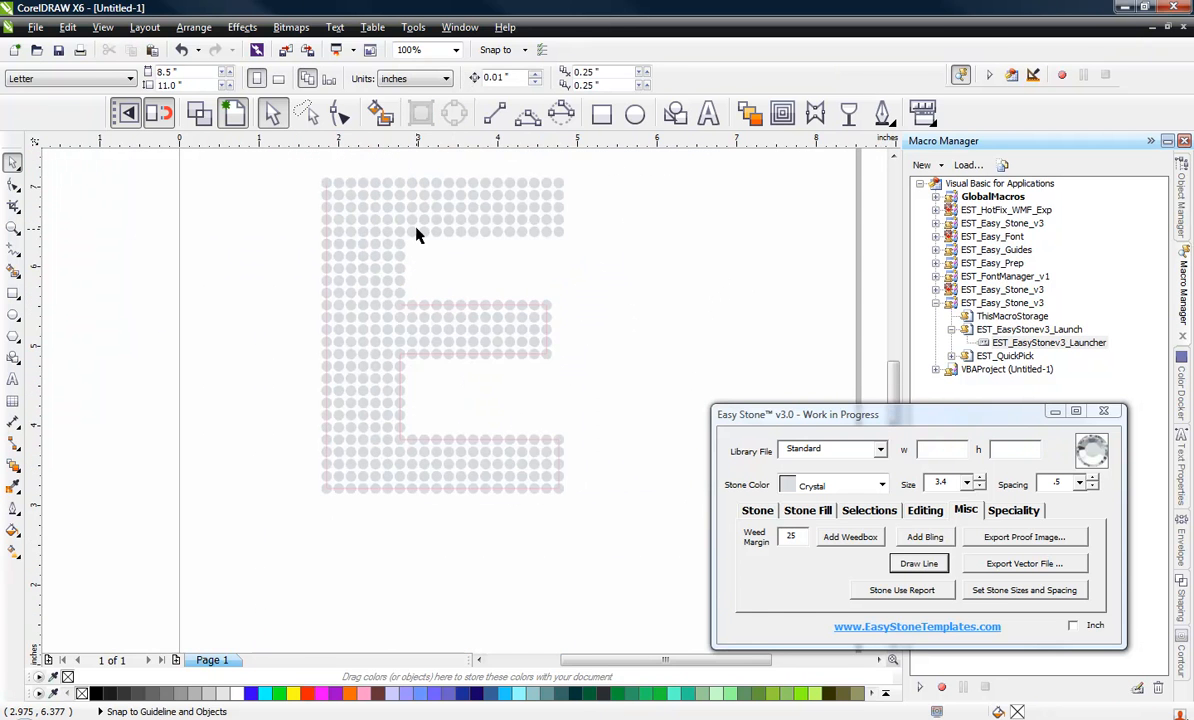
scroll(394, 229, up, 1)
click(403, 239)
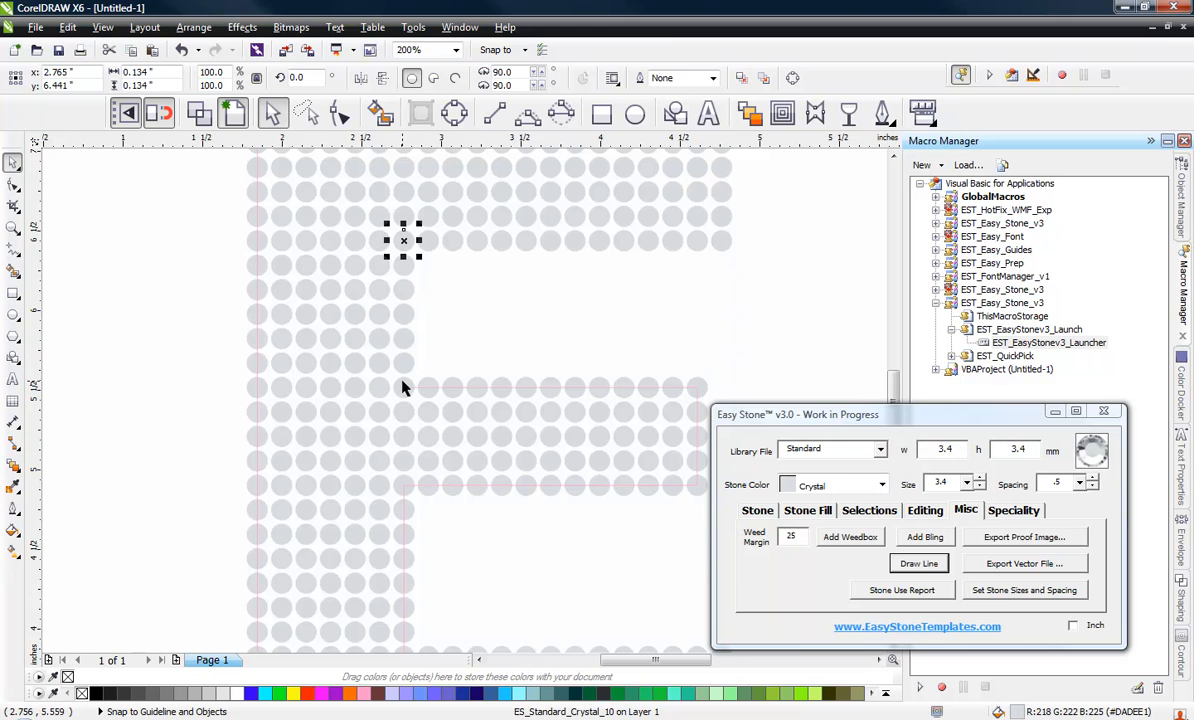
shift+click(403, 388)
click(918, 563)
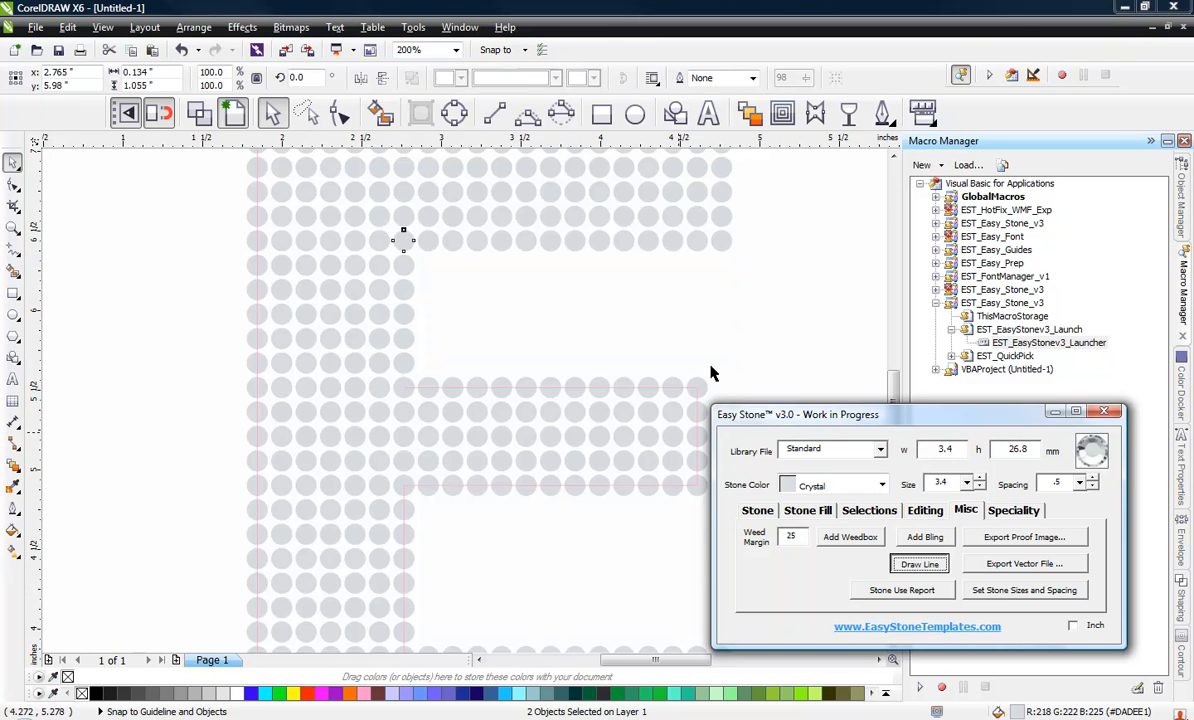
click(601, 323)
click(403, 240)
shift+click(721, 240)
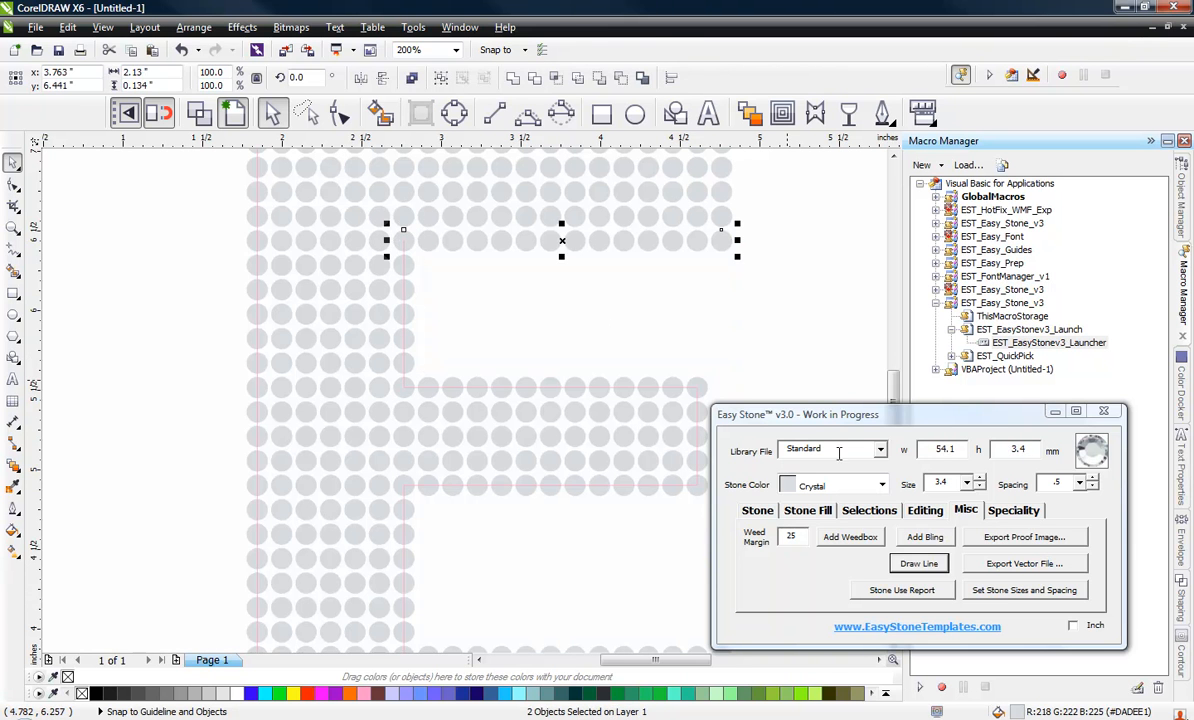
click(918, 563)
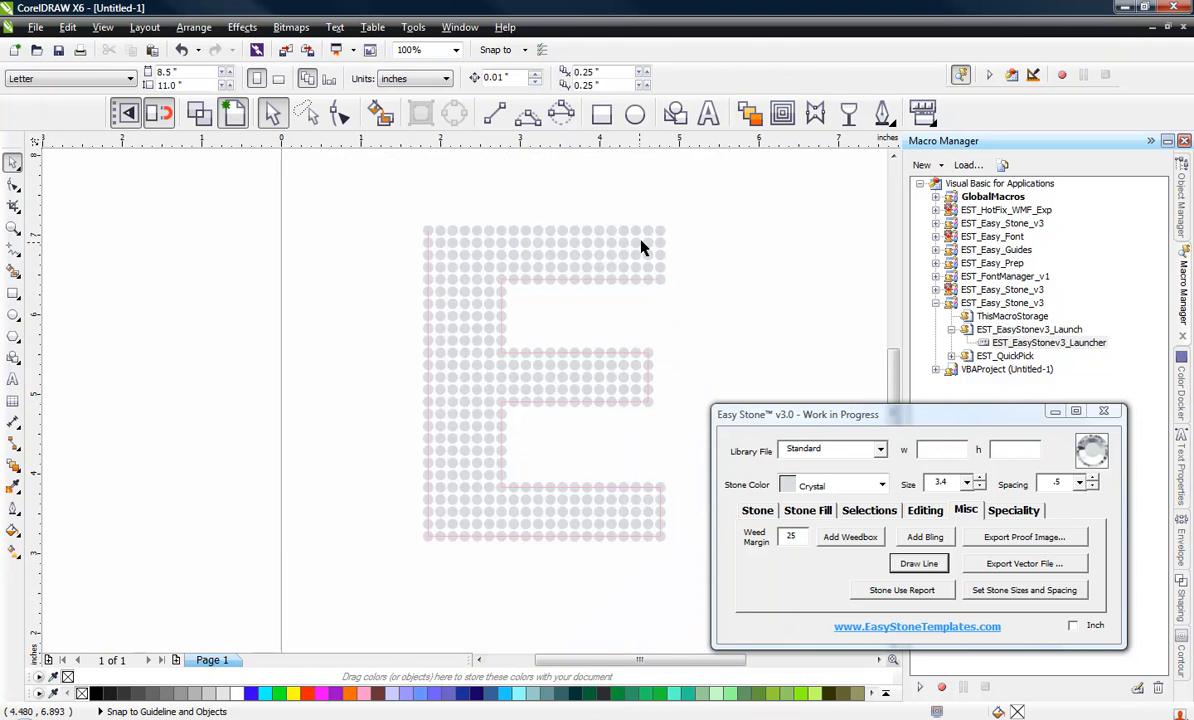
Draw lines between the corner stones along the end of the E's upper arm and along the E's top row
click(653, 289)
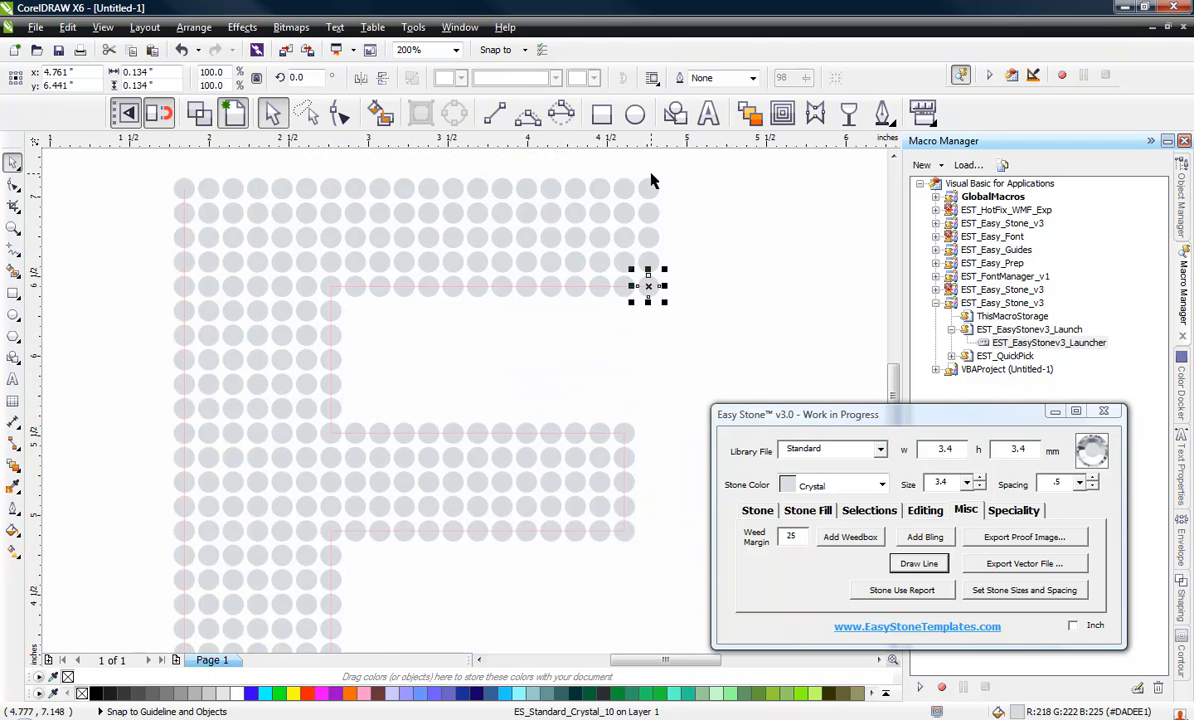
shift+click(650, 183)
click(916, 567)
click(746, 236)
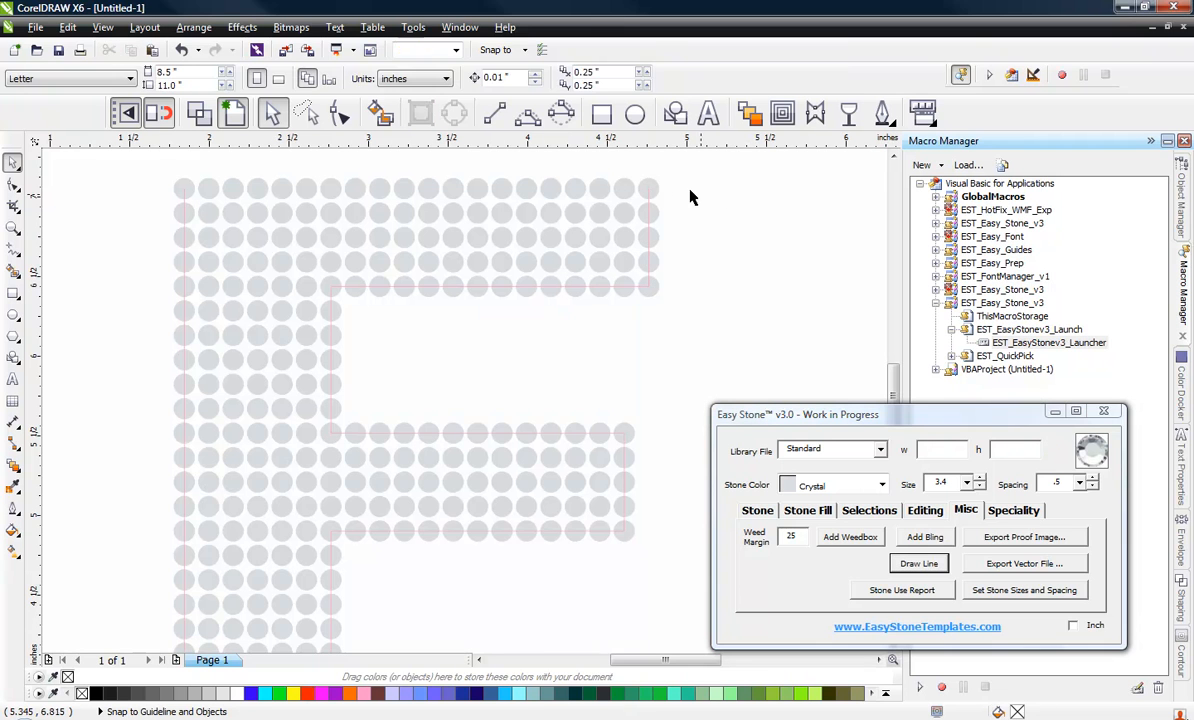
click(655, 192)
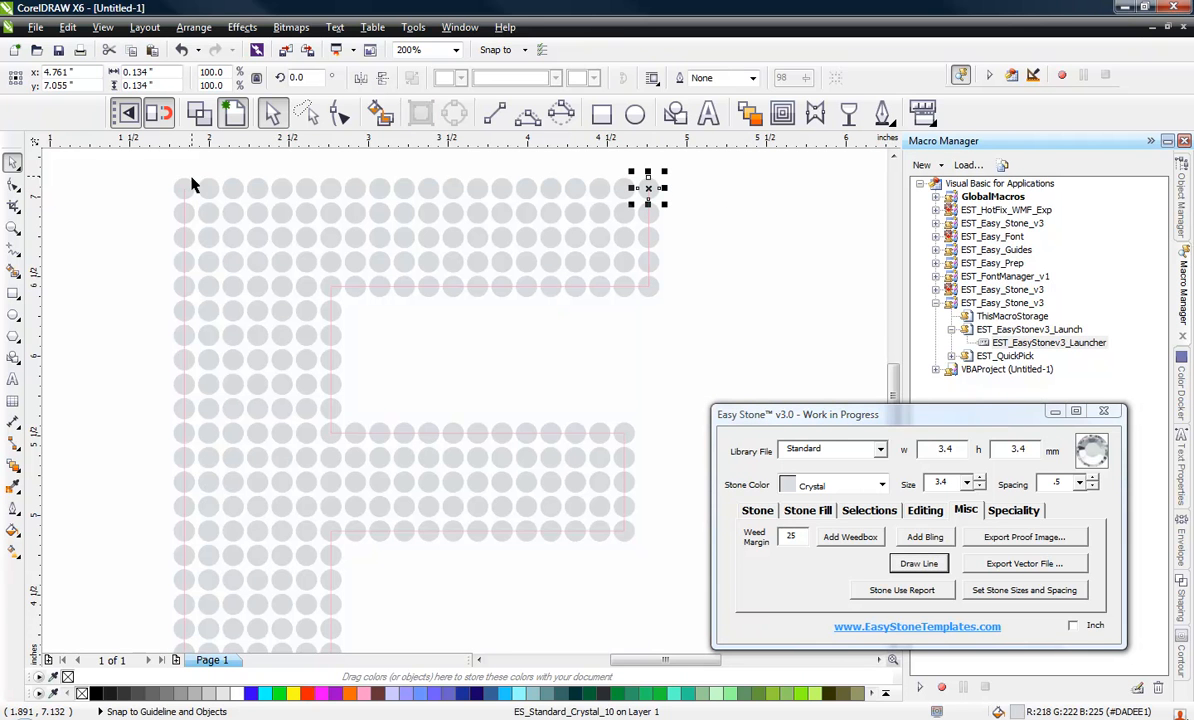
shift+click(186, 186)
click(916, 563)
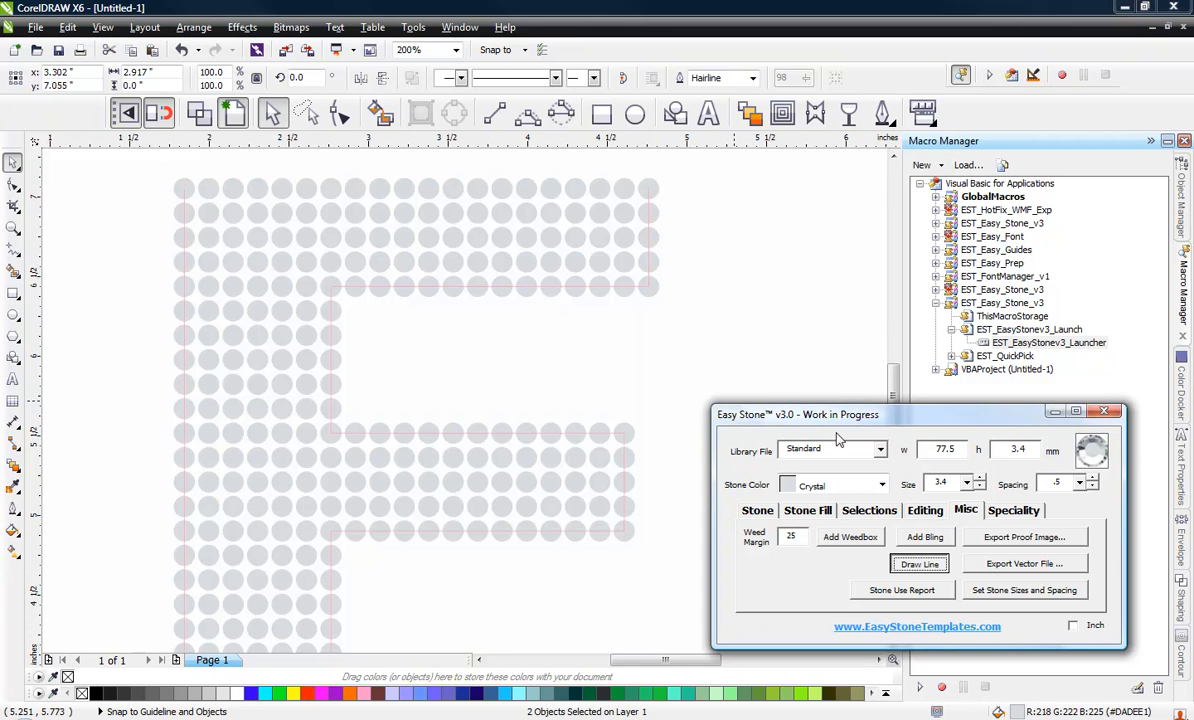
Mark the connecting line along the underside of the E's middle arm as the reference object for selections
click(789, 306)
scroll(557, 287, down, 3)
scroll(570, 297, up, 2)
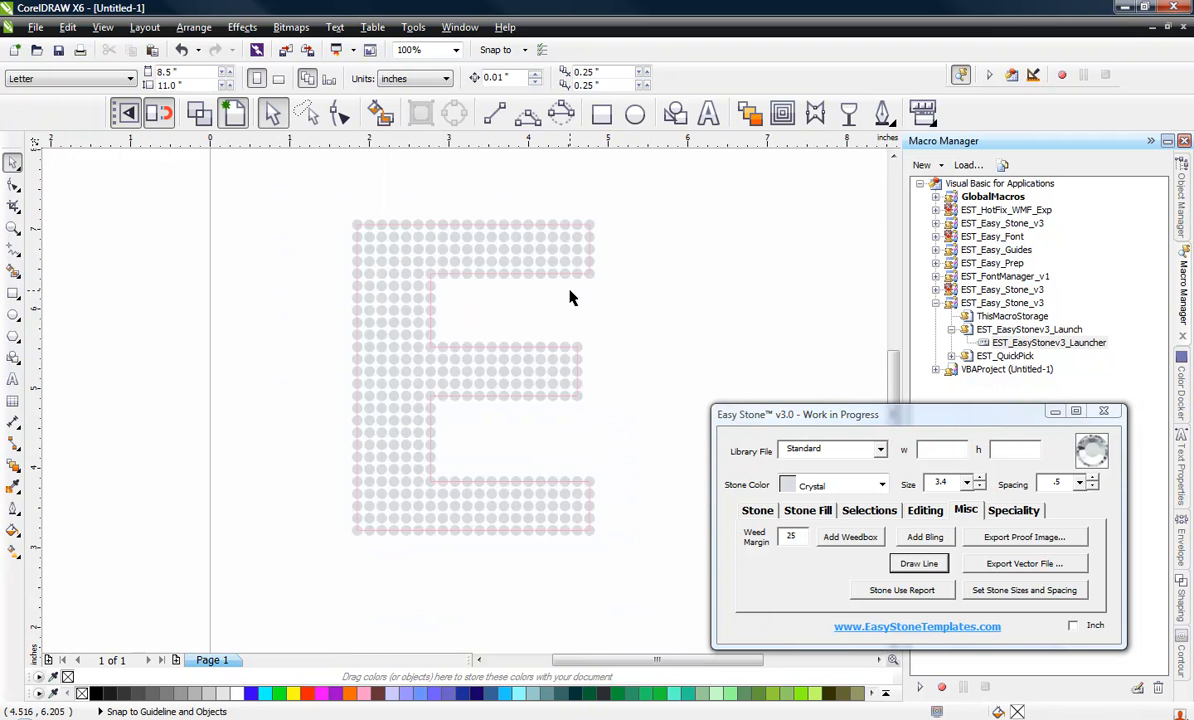
scroll(554, 390, up, 4)
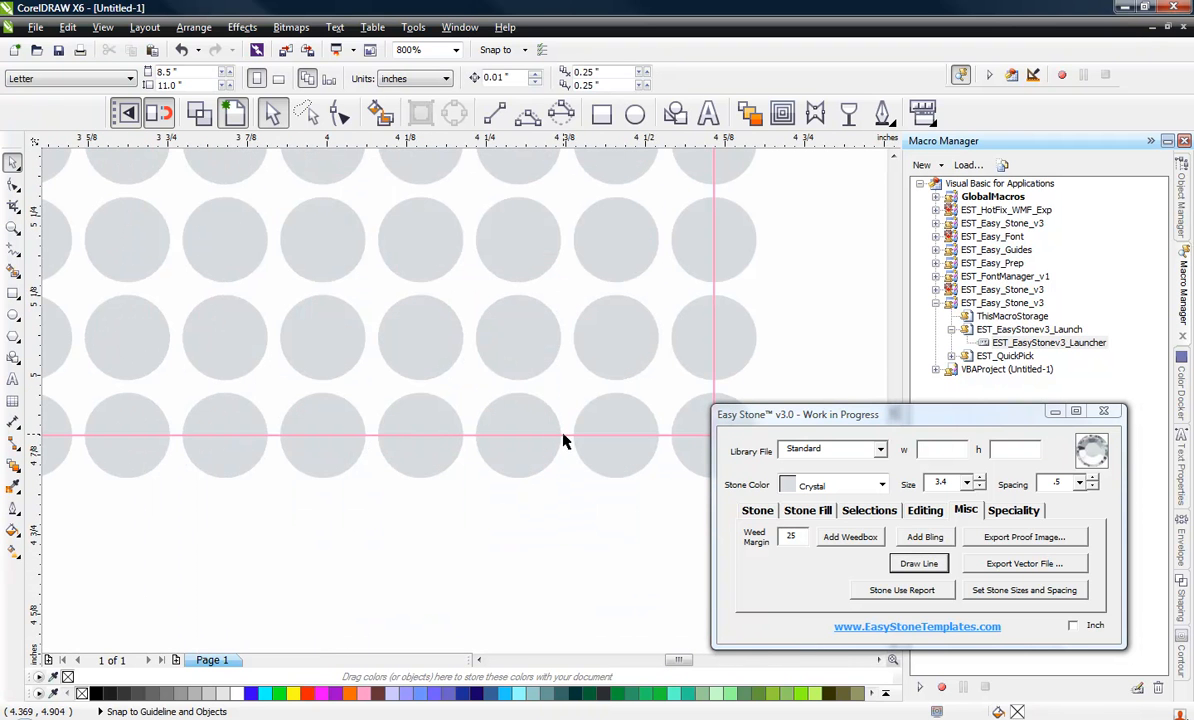
click(568, 437)
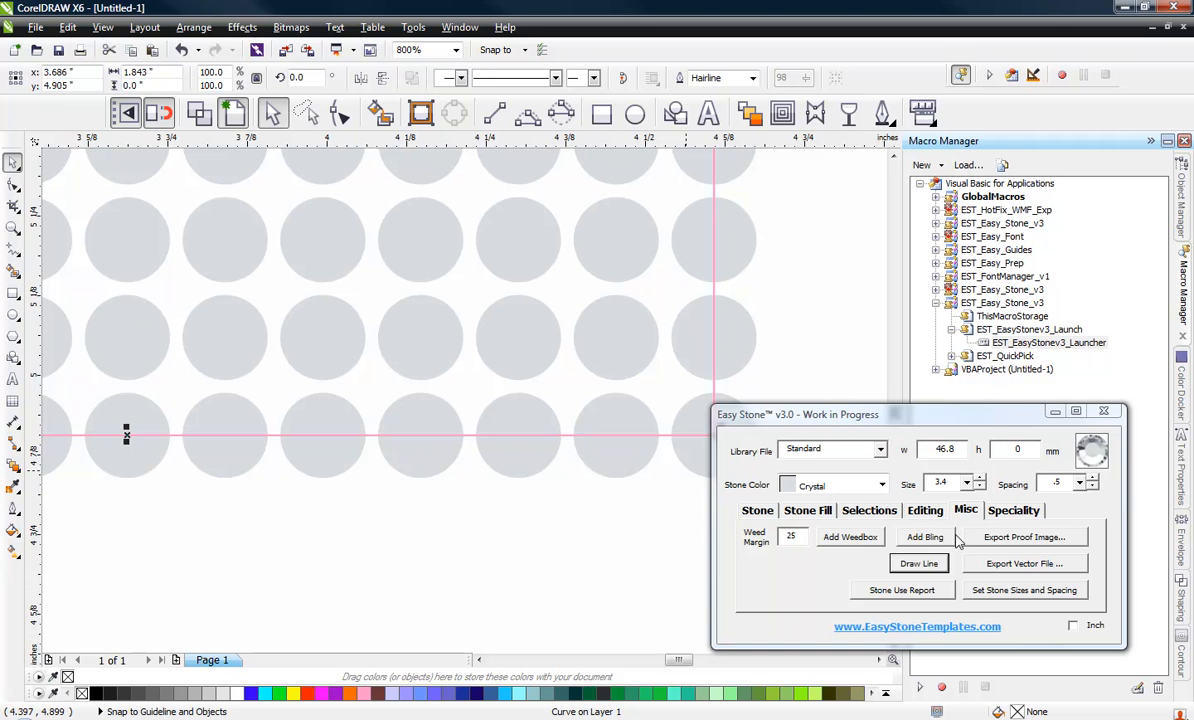
click(869, 511)
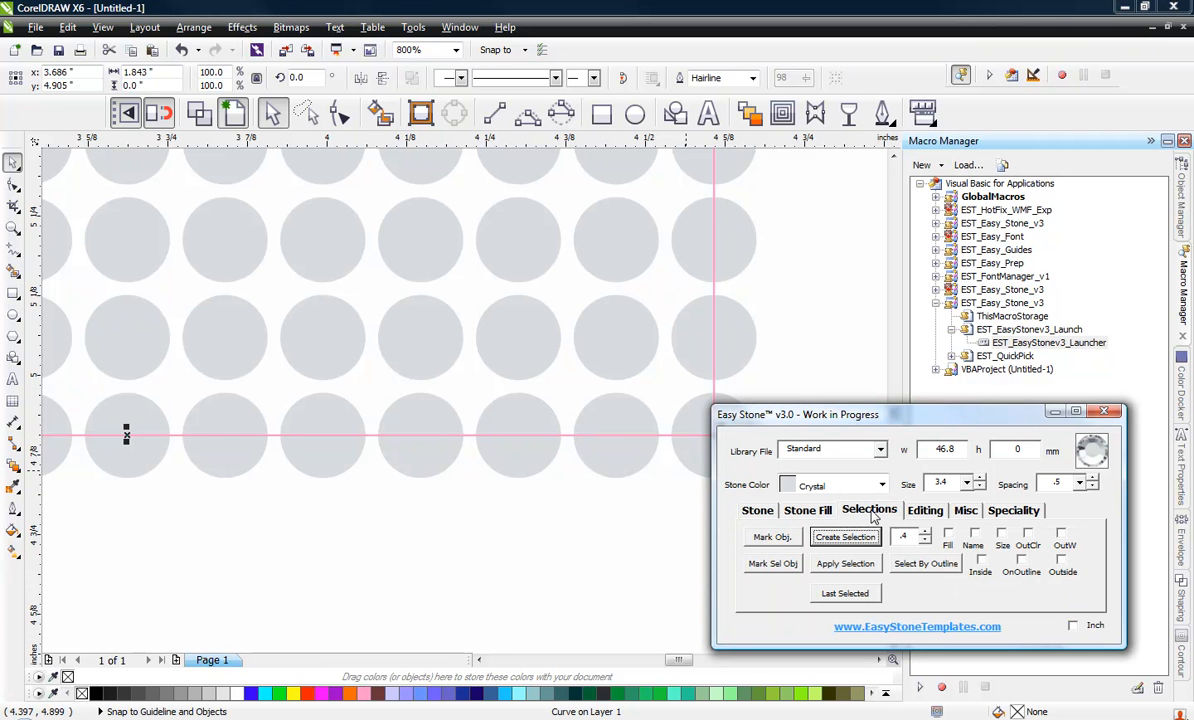
click(785, 540)
scroll(533, 397, down, 5)
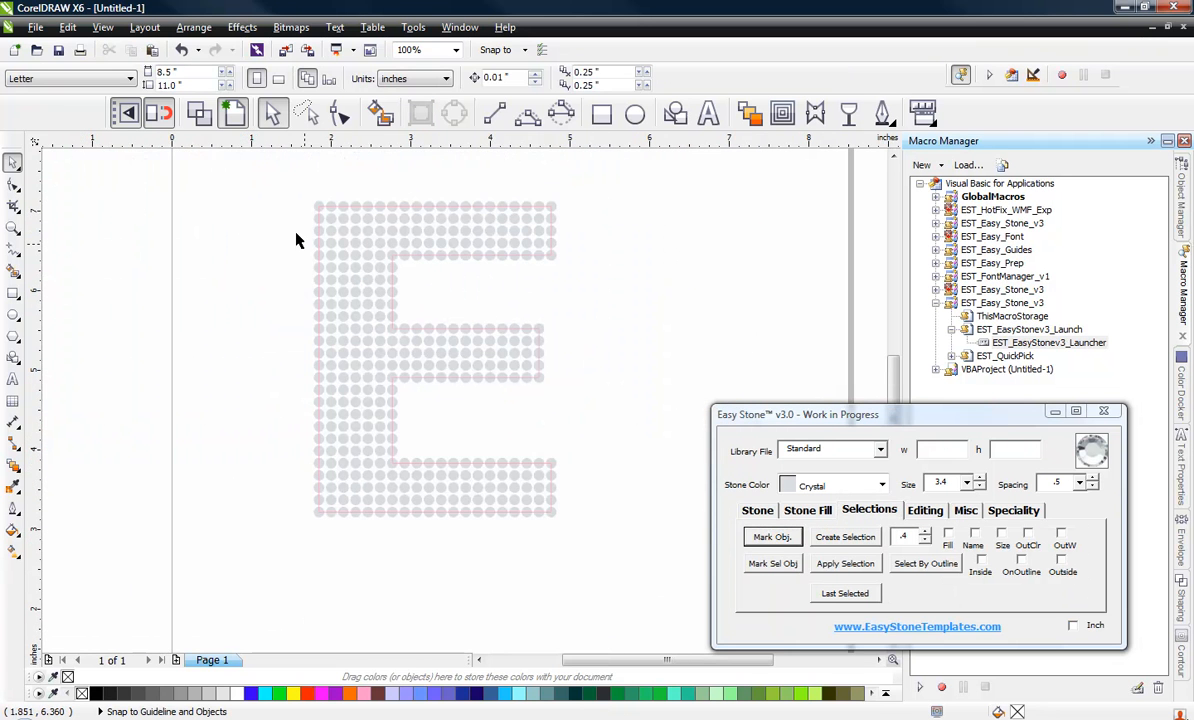
Select all the connecting lines in the E by matching the marked line's outline color, and join them into one path
drag(252, 160, 616, 560)
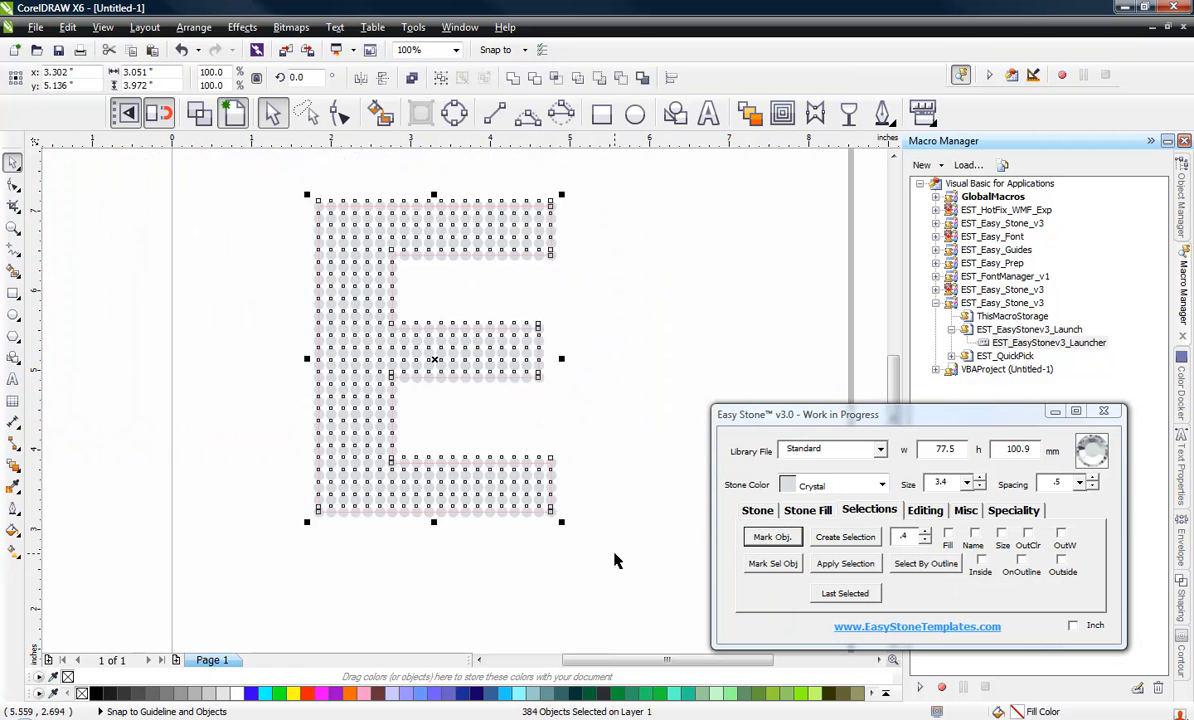
click(616, 560)
drag(263, 157, 587, 524)
click(1028, 534)
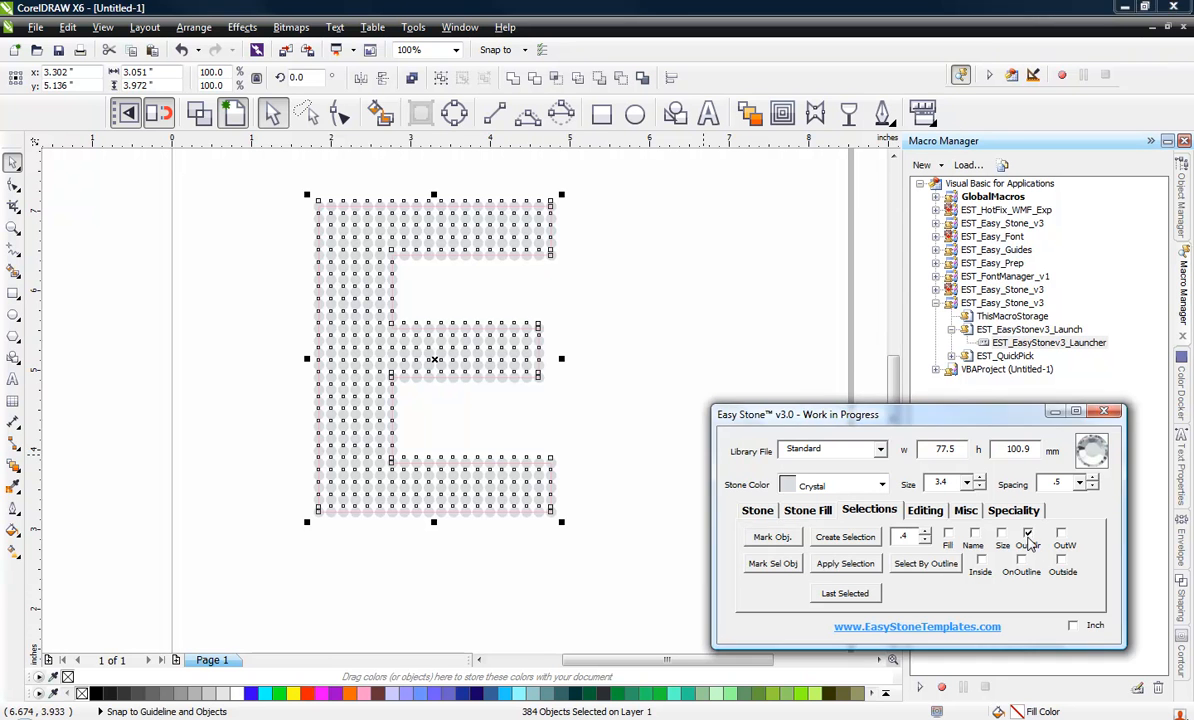
click(845, 538)
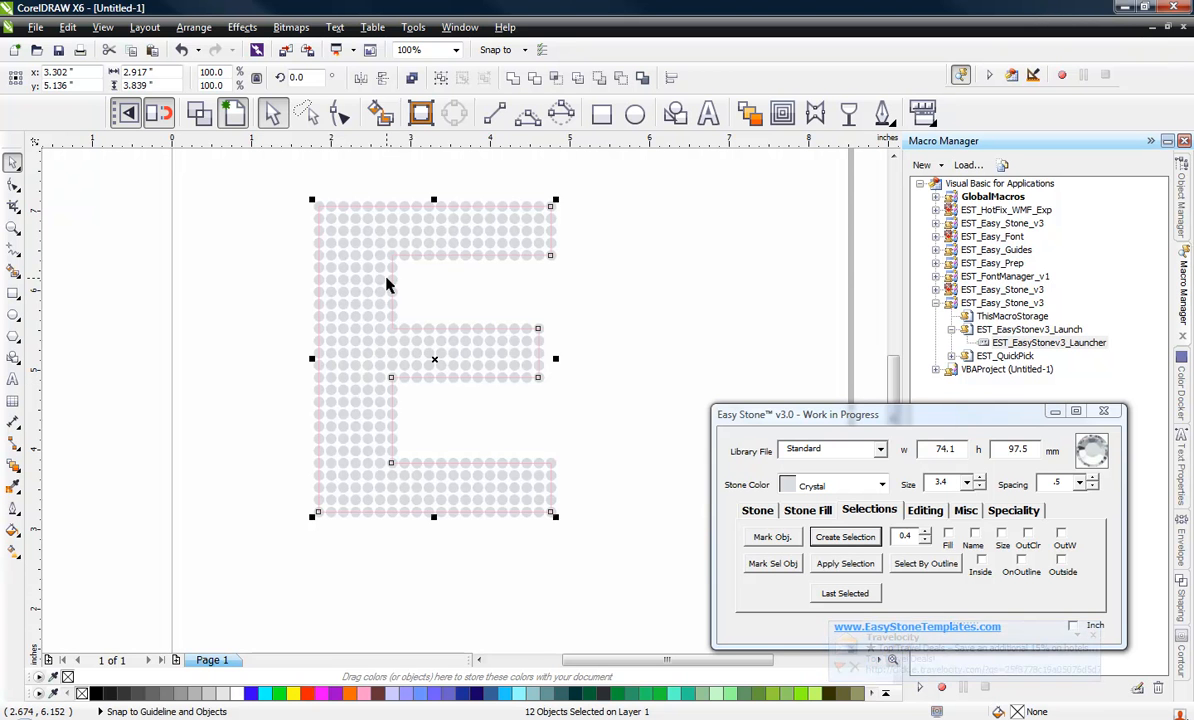
click(925, 511)
click(1016, 538)
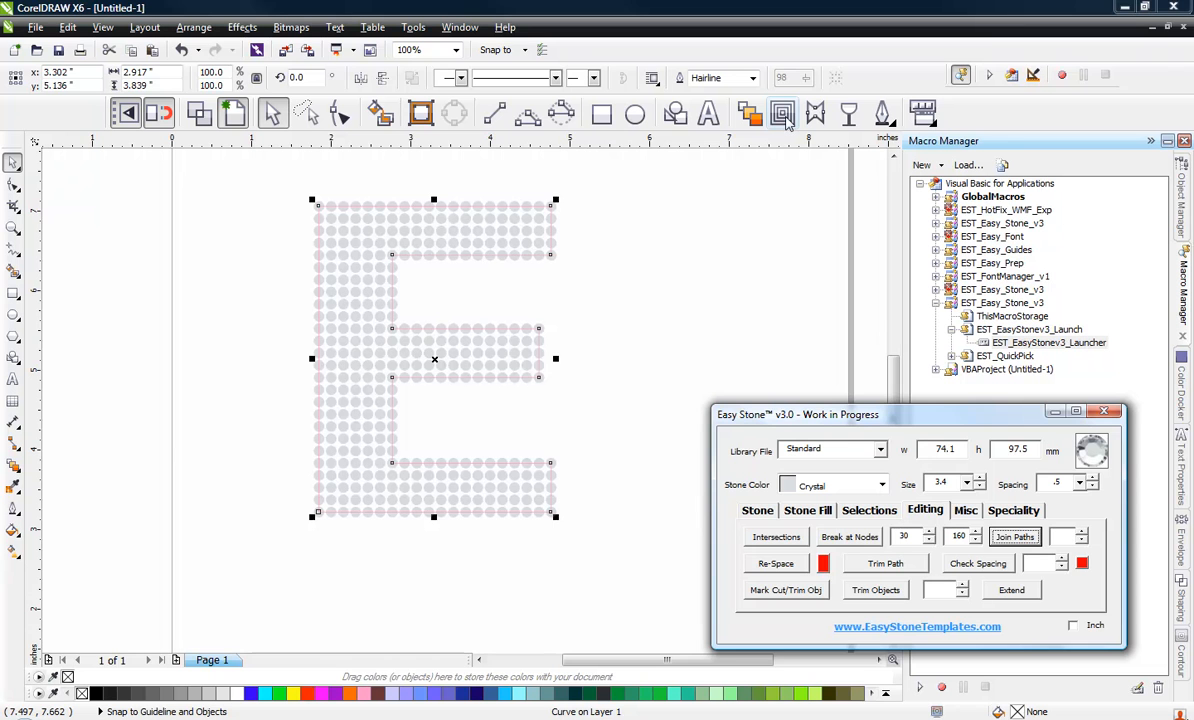
Contour the joined E path outward in one step of about 0.163" and break the contour group apart
click(785, 117)
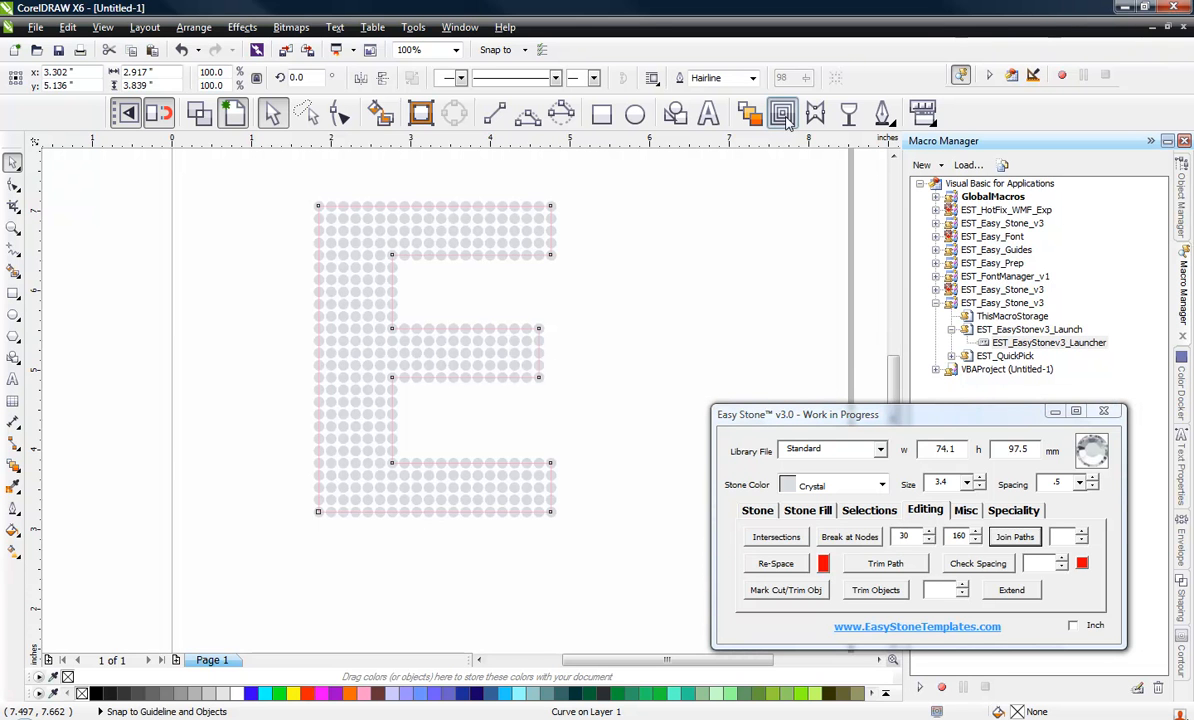
mouse_move(554, 235)
mouse_down()
mouse_move(575, 222)
mouse_move(566, 237)
mouse_up()
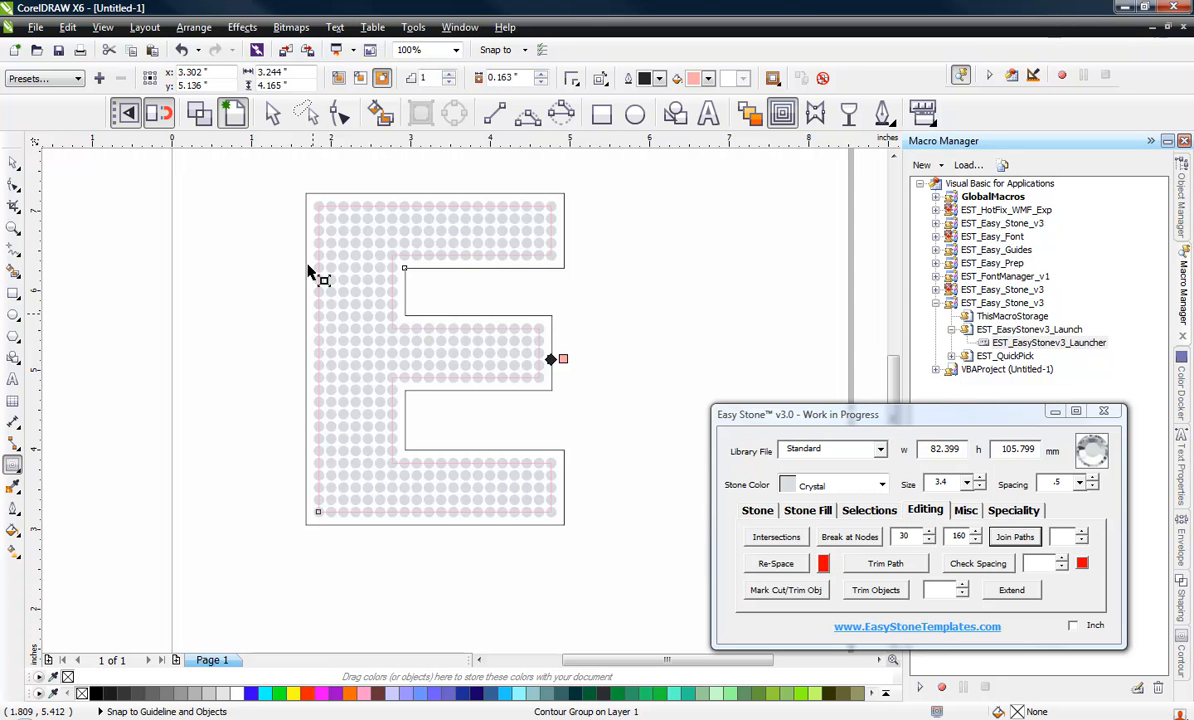
click(13, 160)
click(620, 248)
click(565, 245)
right_click(565, 243)
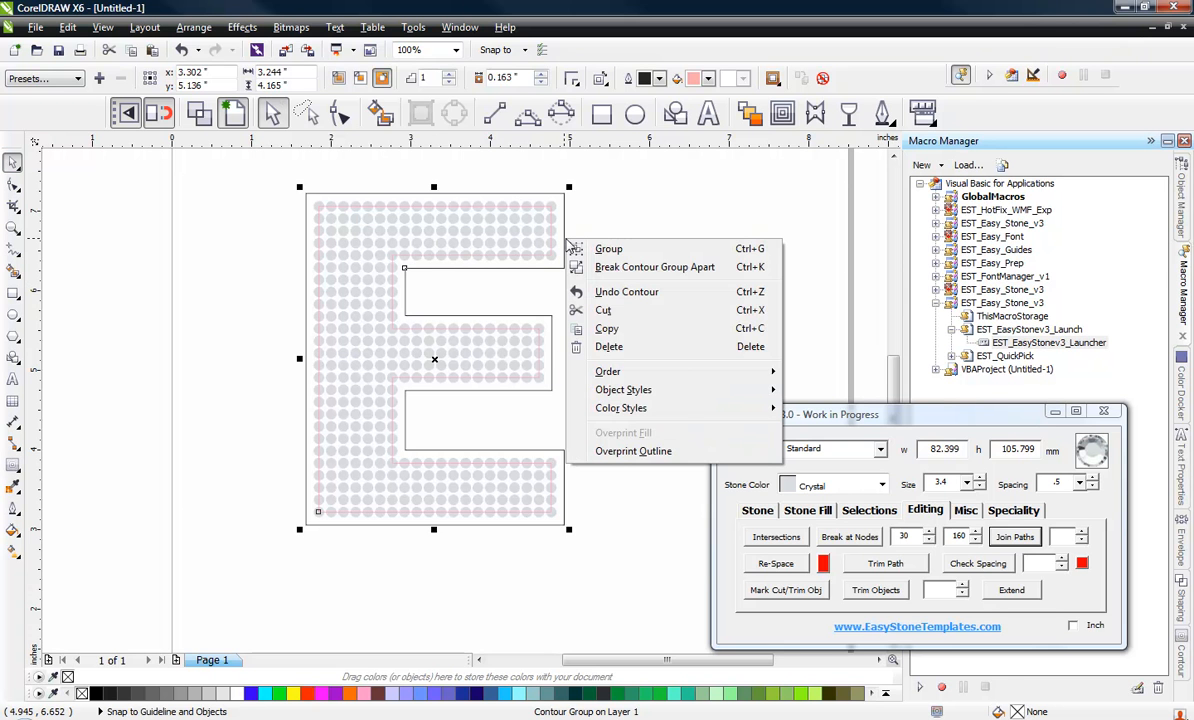
click(640, 268)
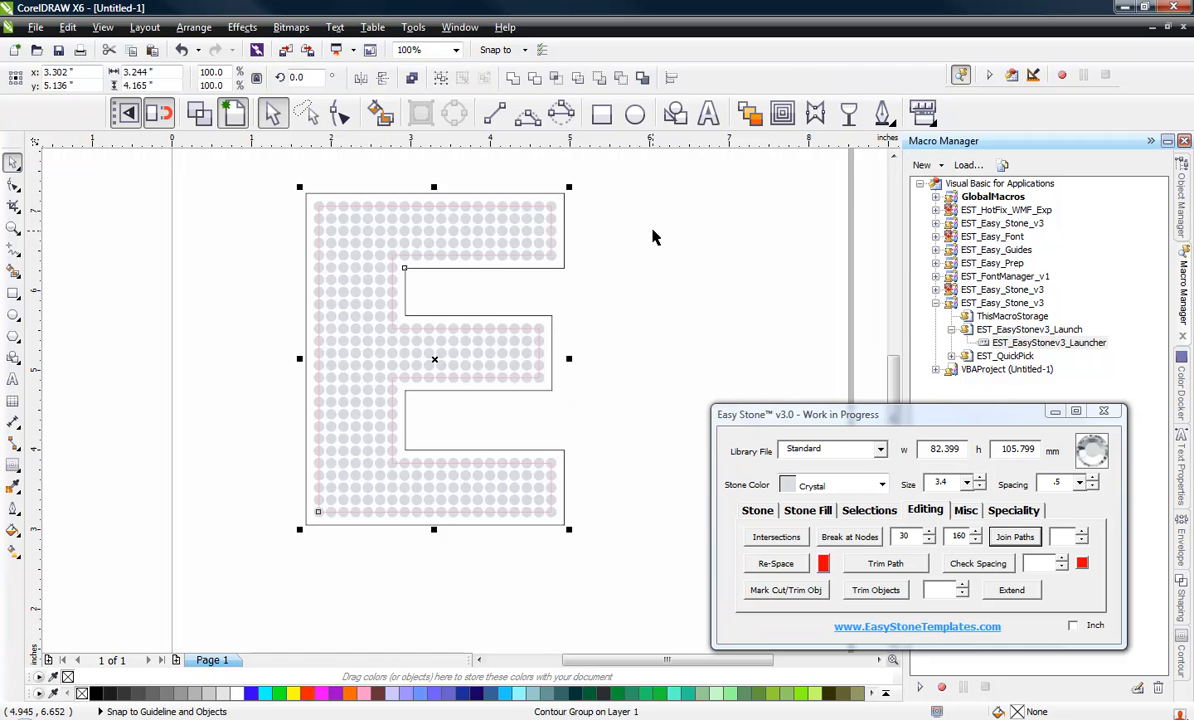
click(653, 235)
Contour the separated outer E outline outward in one step of about 0.115" and break that contour group apart
click(562, 207)
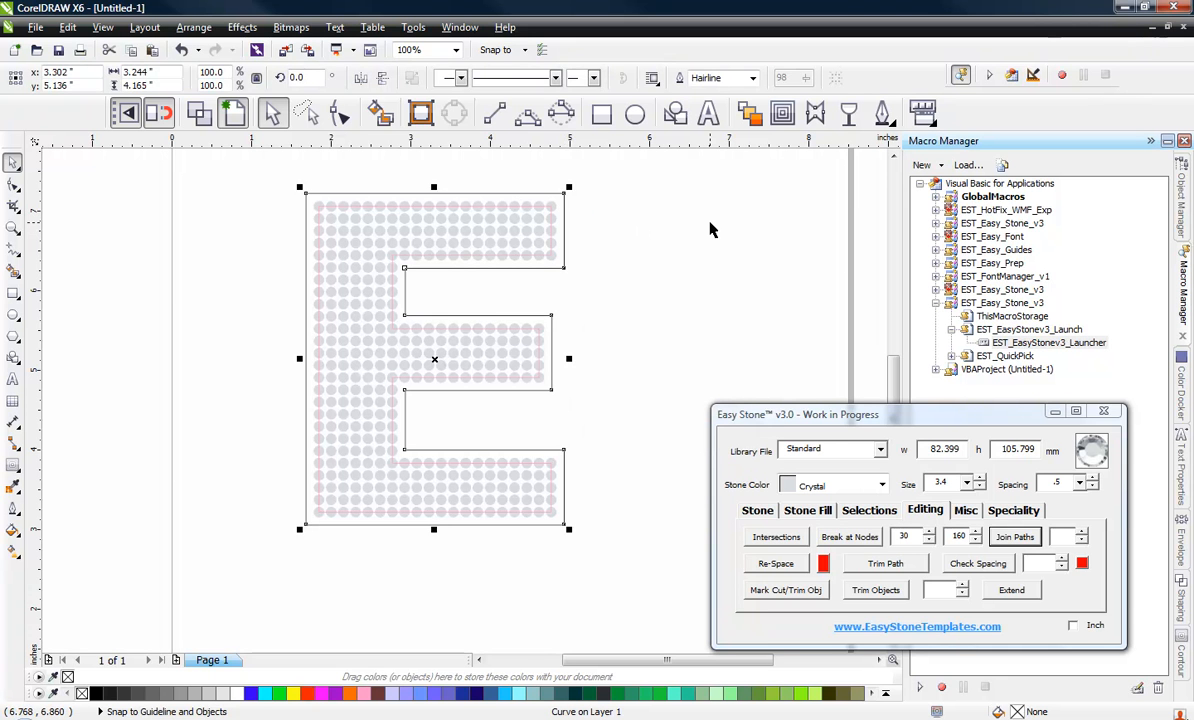
click(782, 113)
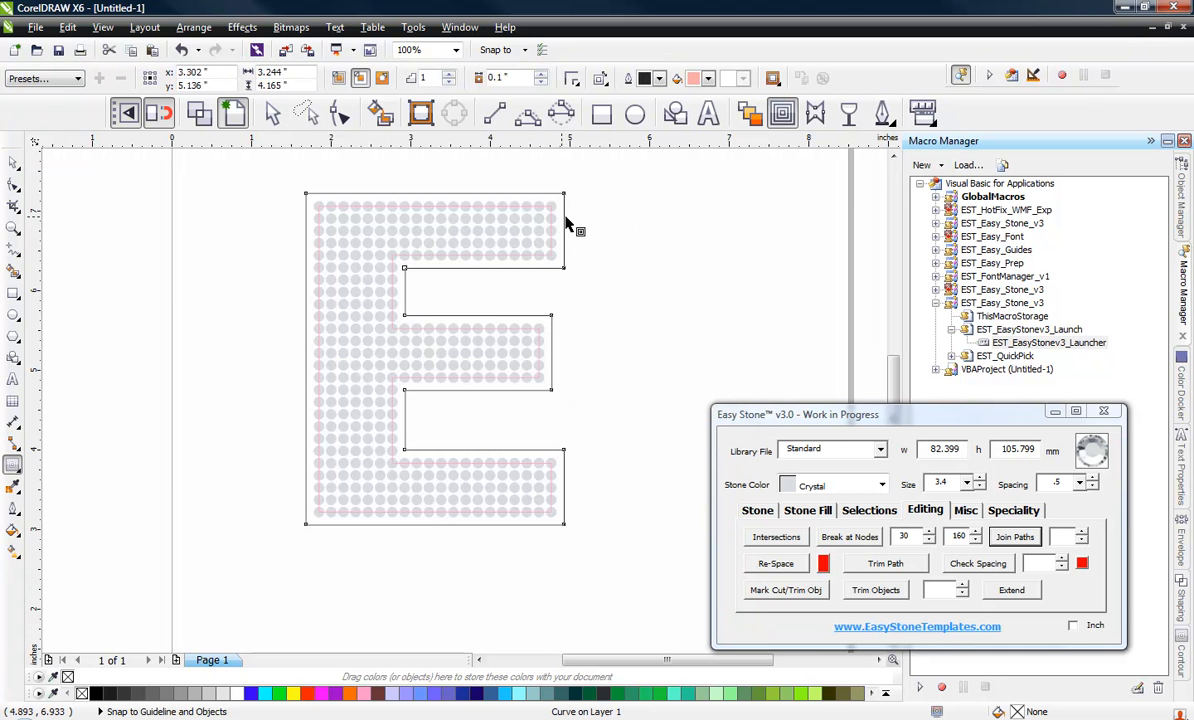
drag(565, 216, 574, 220)
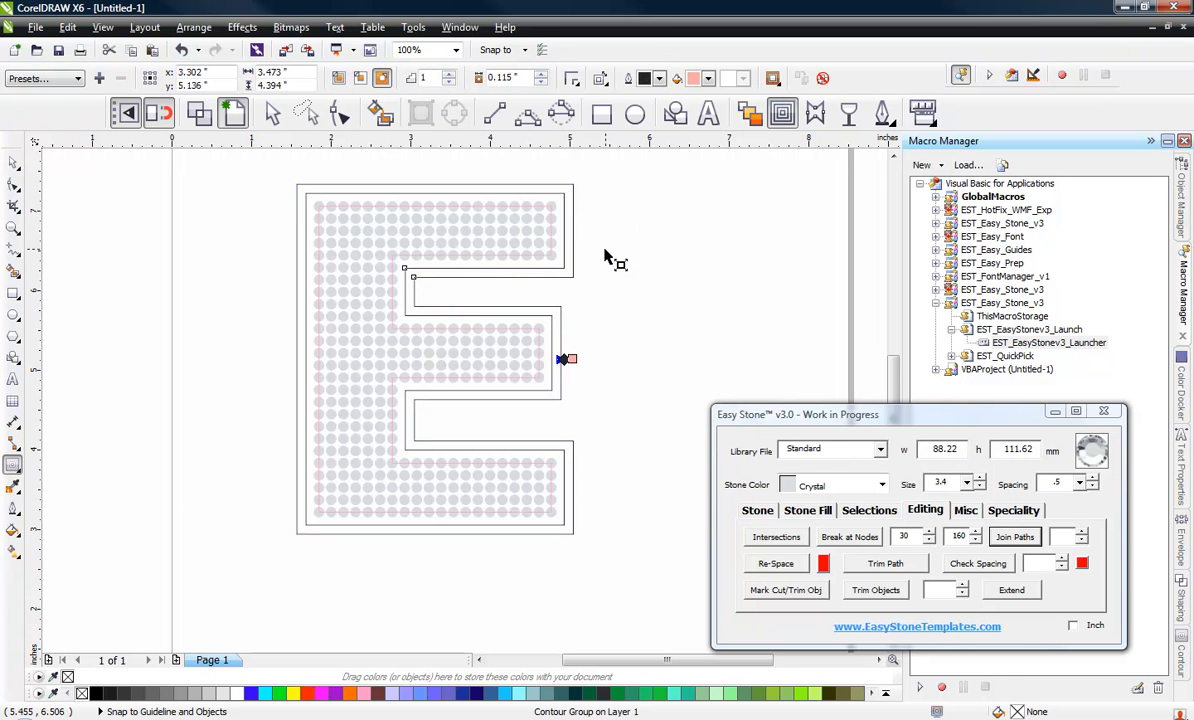
click(14, 163)
click(609, 200)
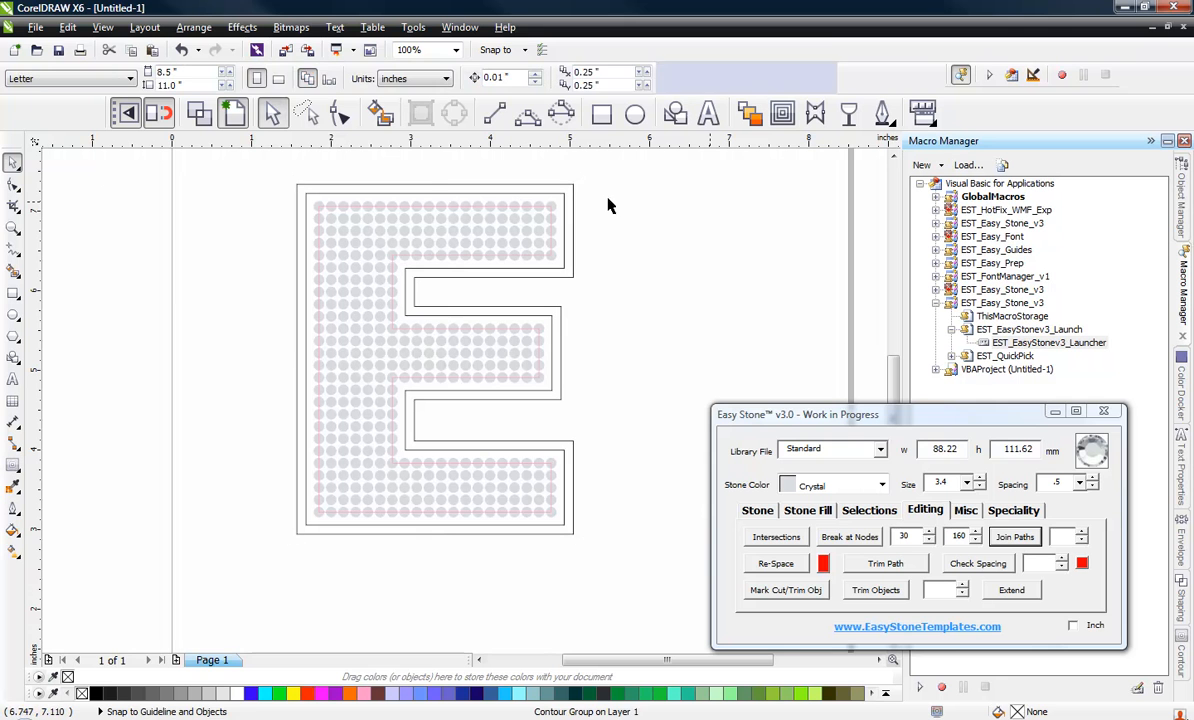
right_click(574, 214)
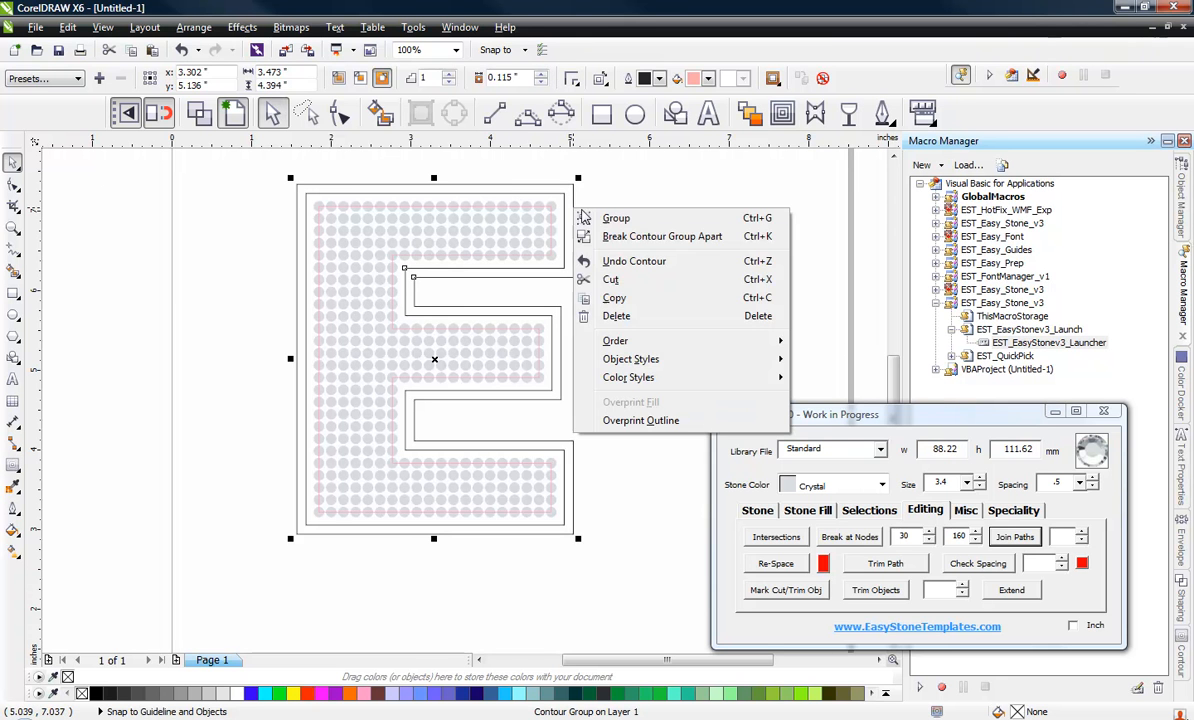
click(661, 236)
click(592, 189)
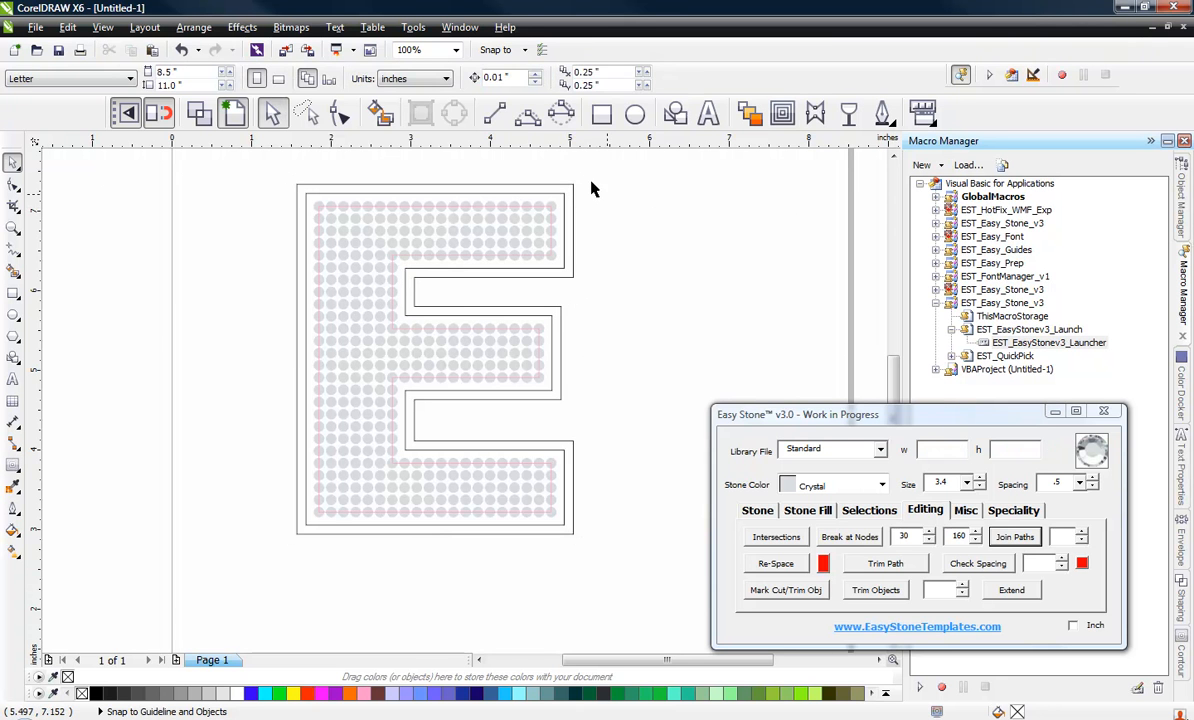
Combine the two outer E outlines into one curve and fill the border between them with blue (#6699FF)
scroll(590, 189, up, 5)
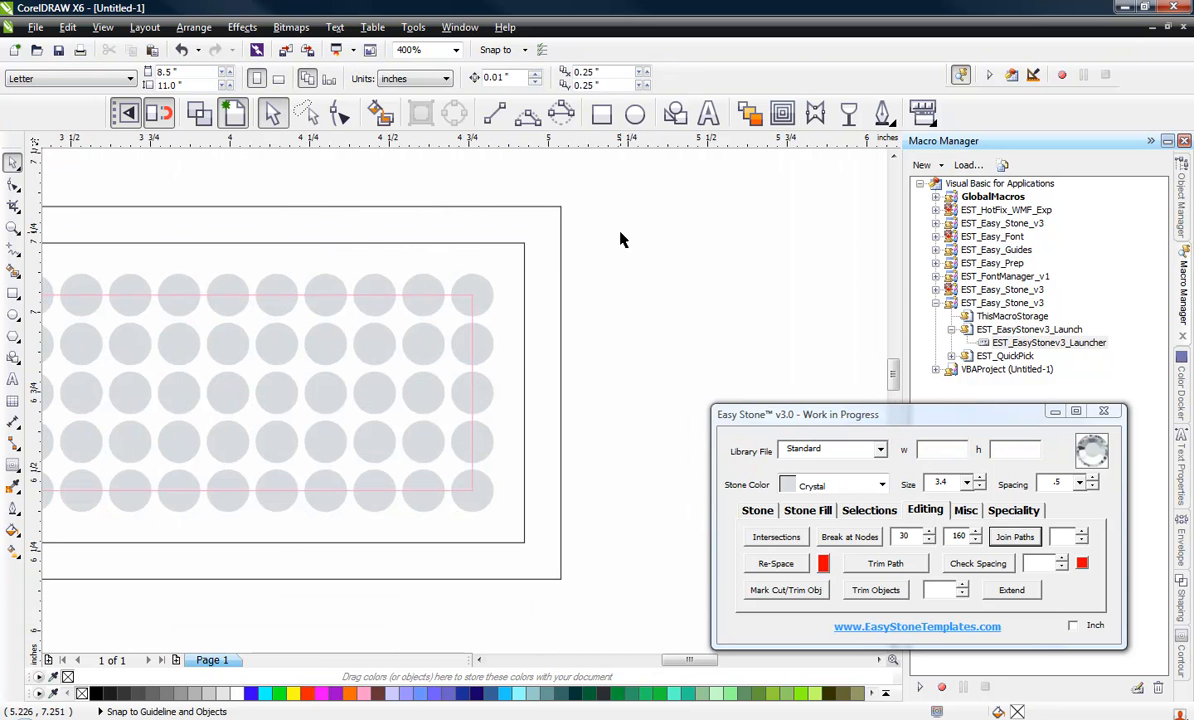
drag(600, 255, 513, 358)
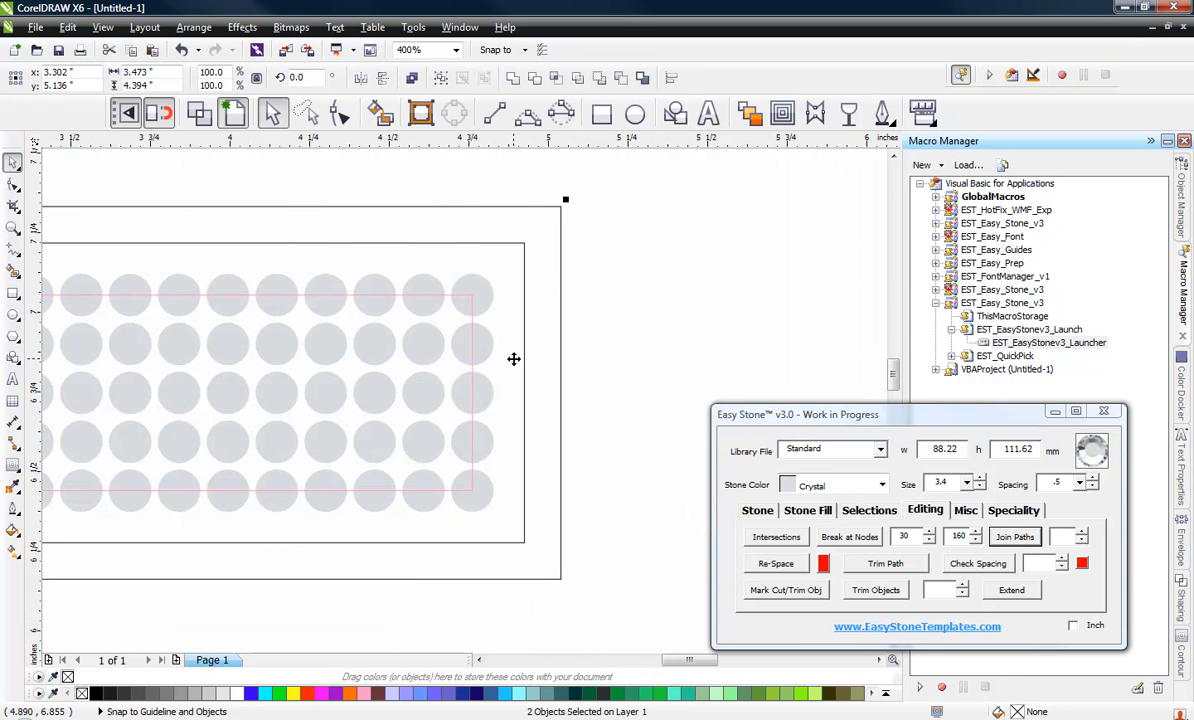
click(413, 79)
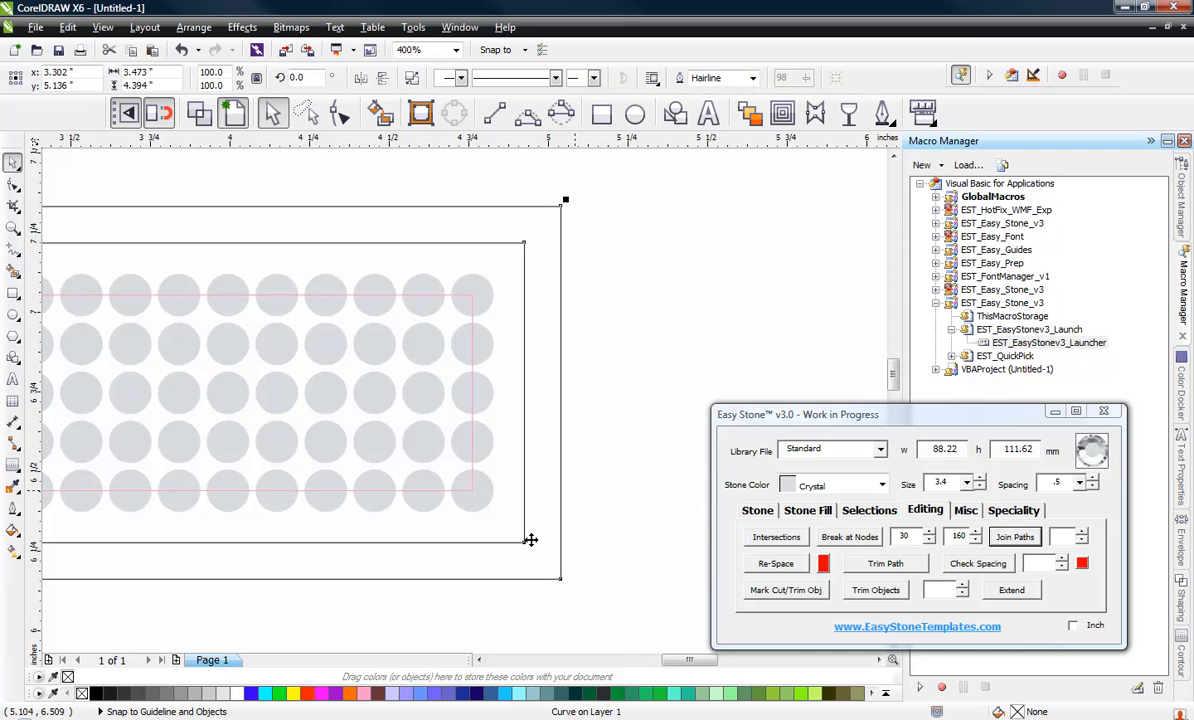
click(420, 695)
click(674, 368)
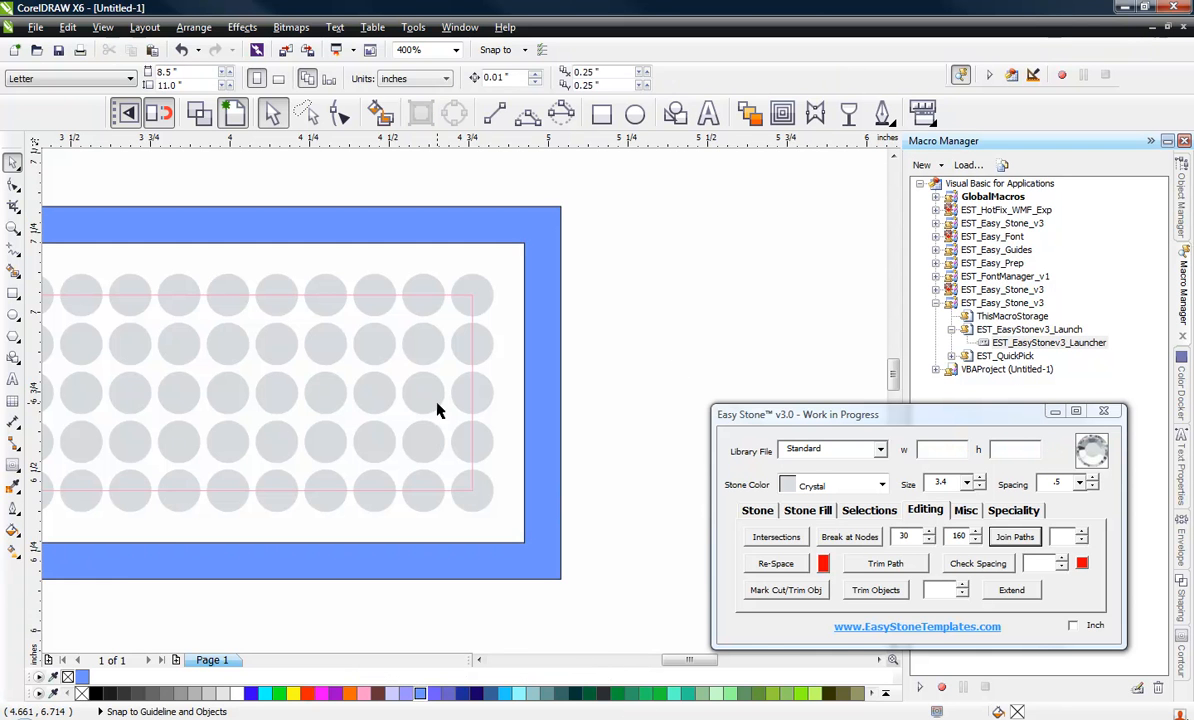
Move the pink joined path off the stones to the empty area beside the page
scroll(488, 370, up, 5)
click(488, 367)
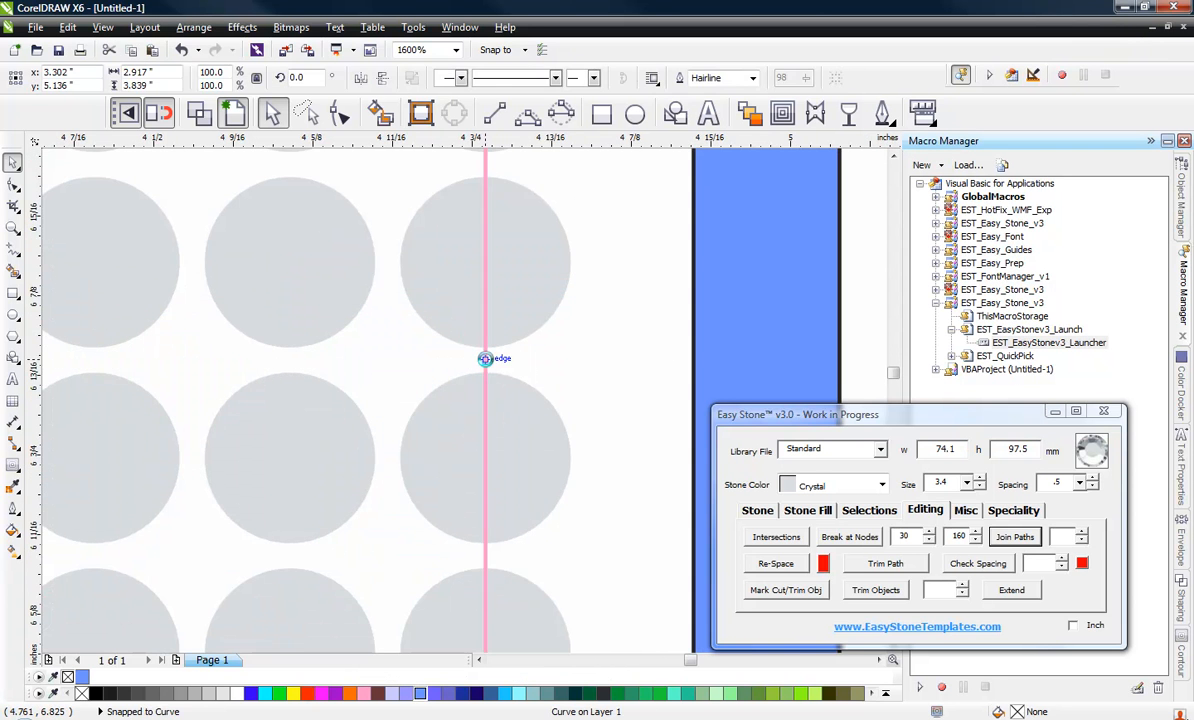
scroll(488, 354, down, 8)
scroll(392, 420, down, 4)
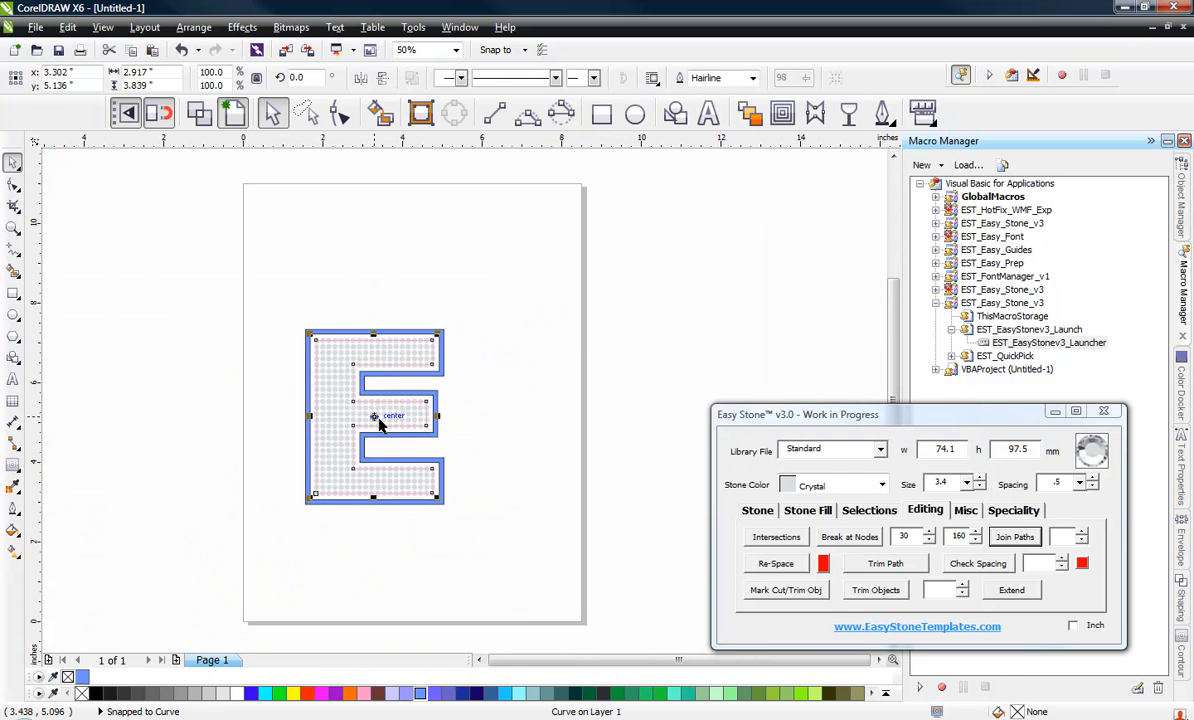
drag(375, 417, 770, 304)
click(514, 403)
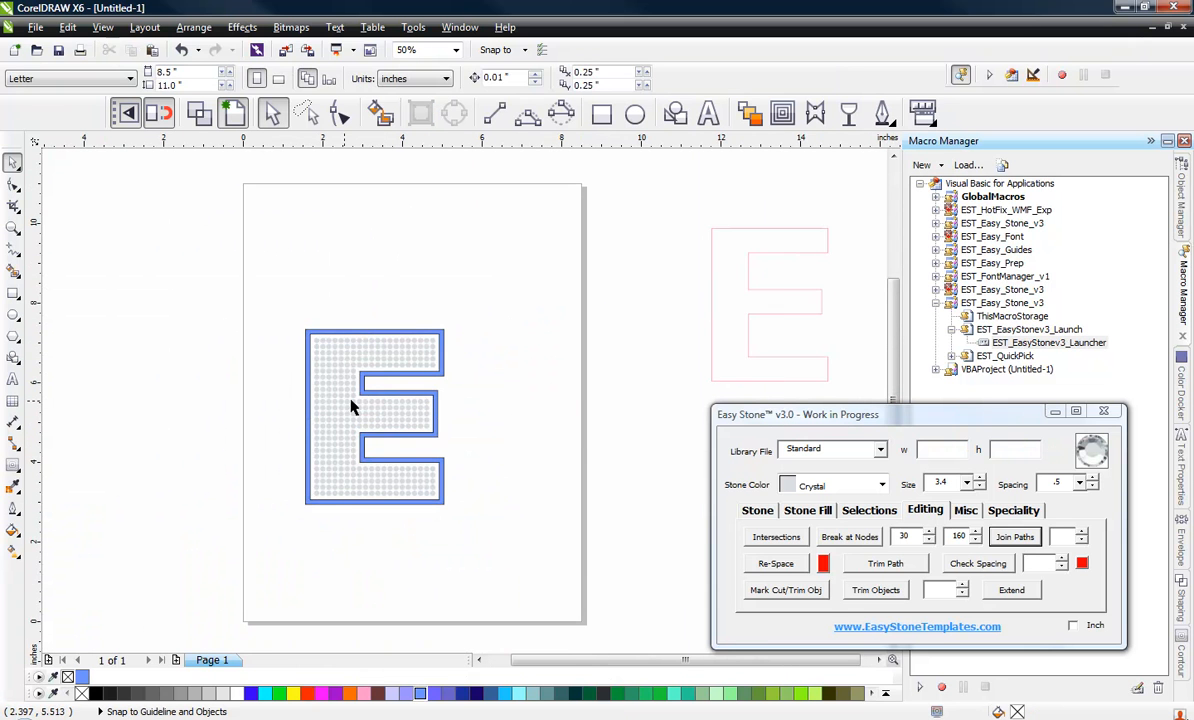
Remove the black hairline outline from the blue E border
scroll(370, 385, up, 2)
click(388, 385)
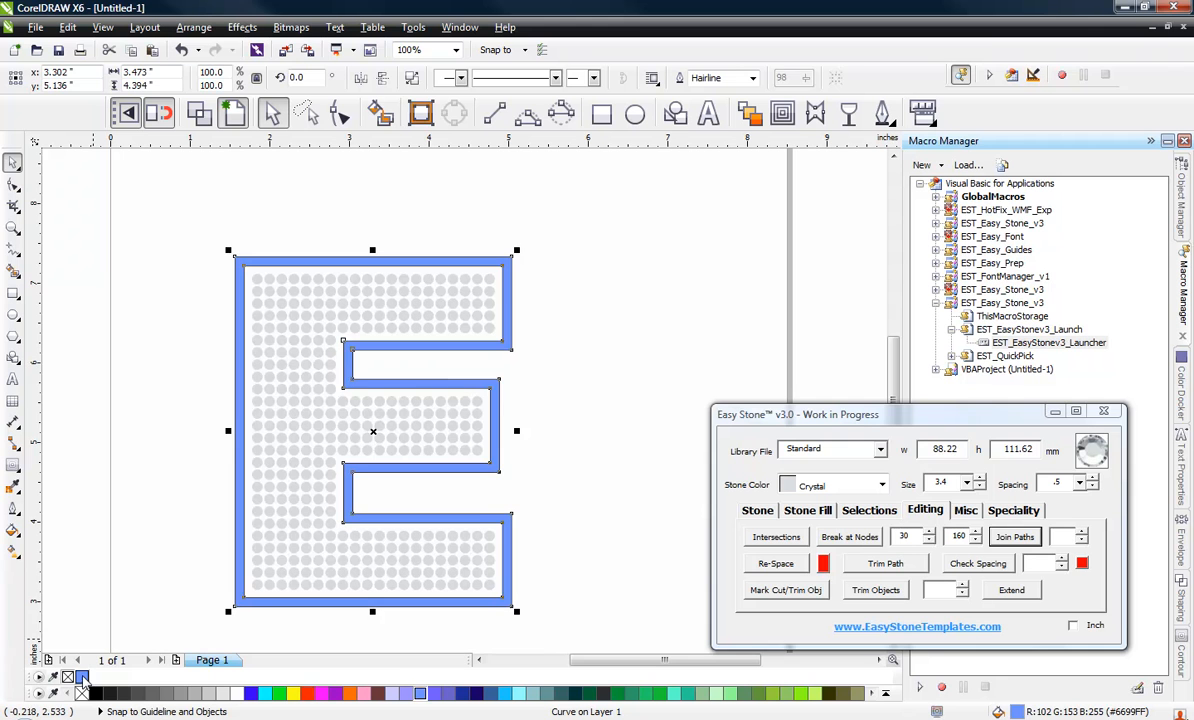
click(143, 546)
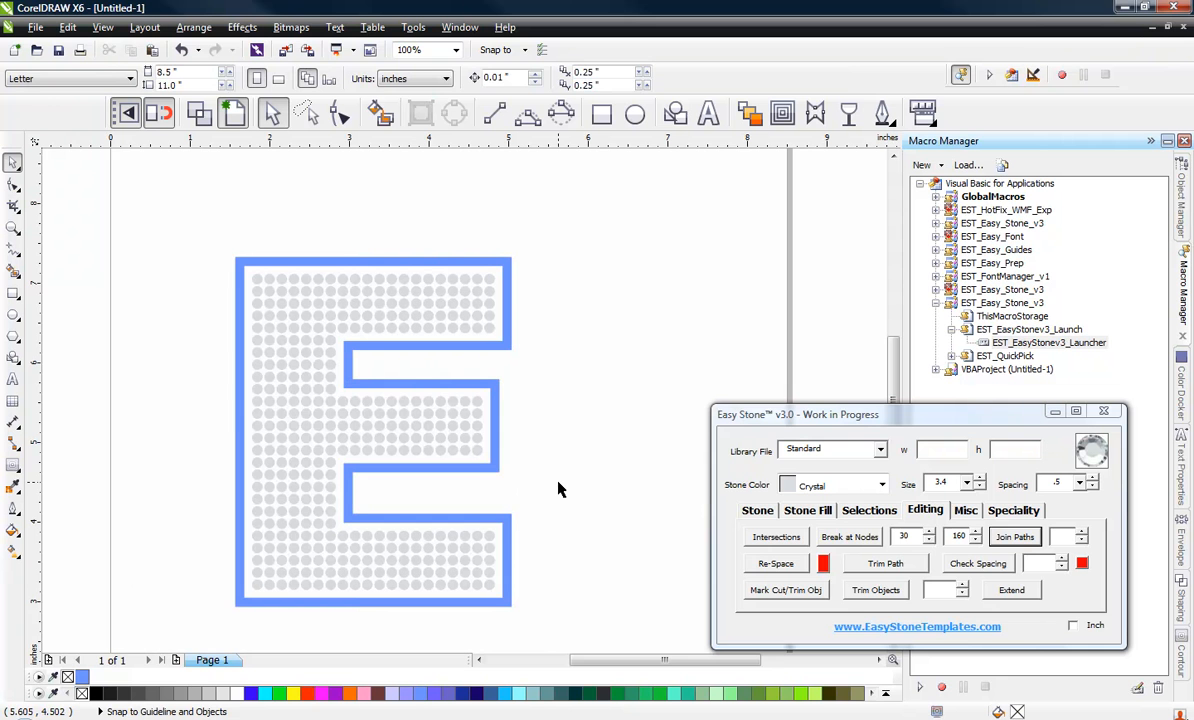
click(498, 468)
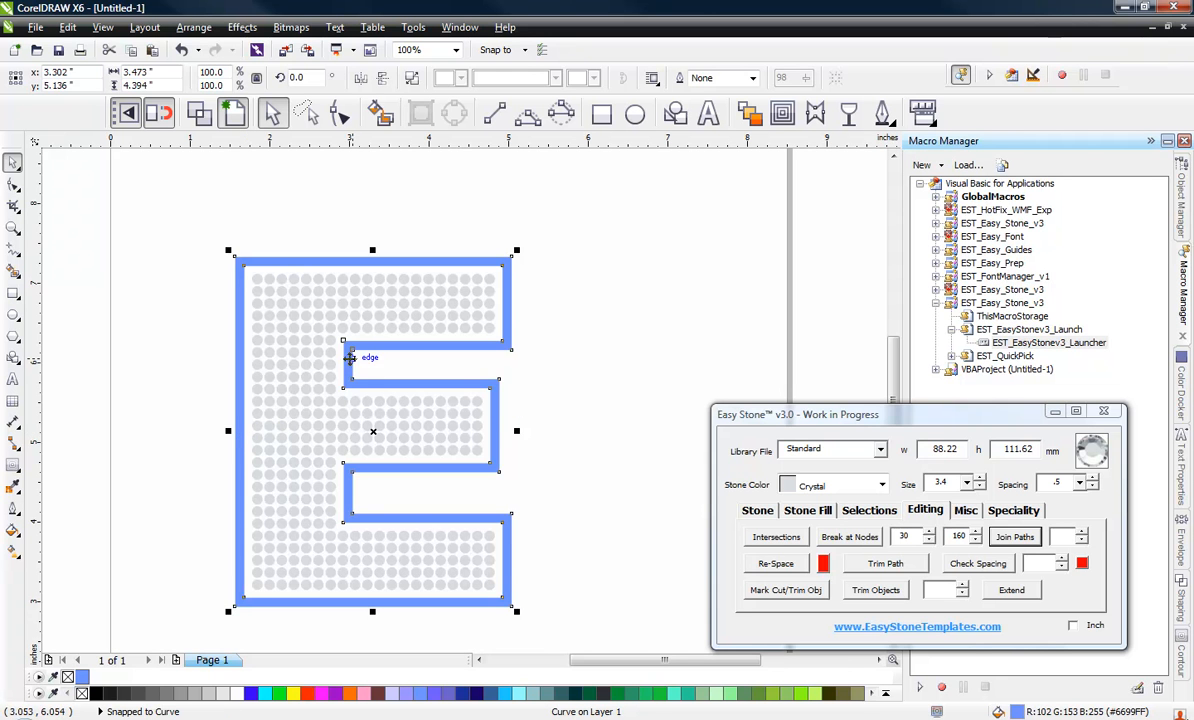
click(540, 455)
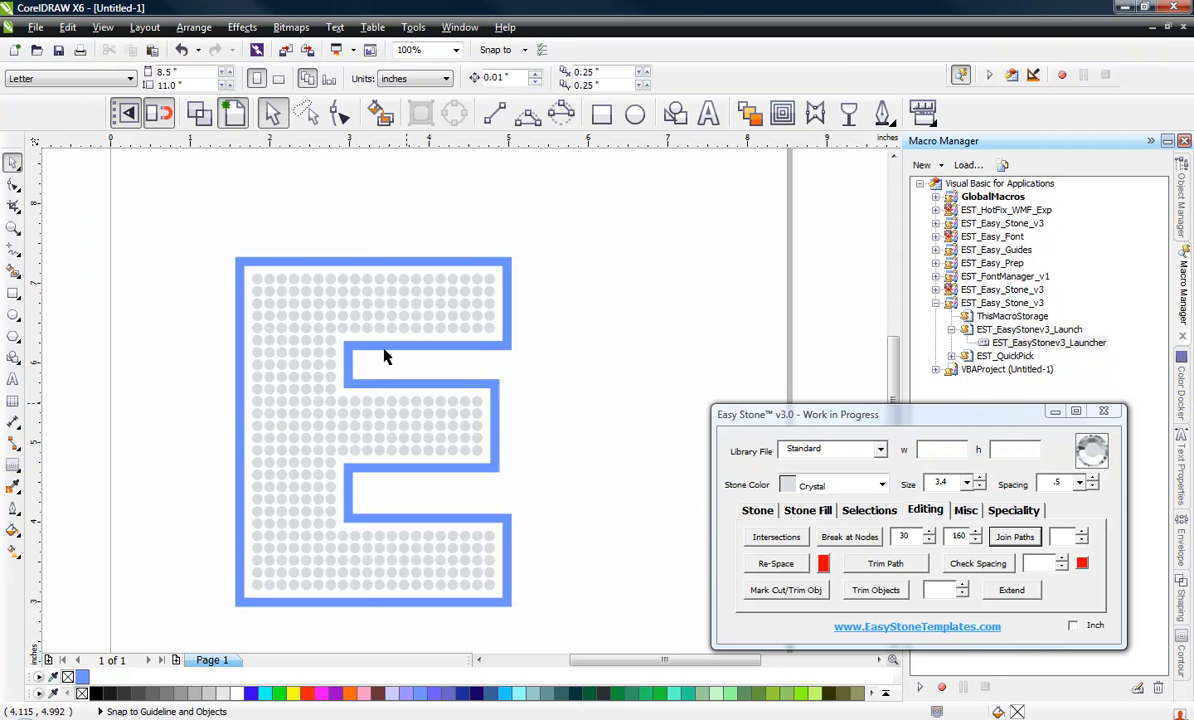
Draw connected lines along the upper arm's end and underside, down the upper inner edge and along the middle arm's top row
click(320, 326)
click(185, 325)
click(494, 113)
scroll(470, 312, up, 2)
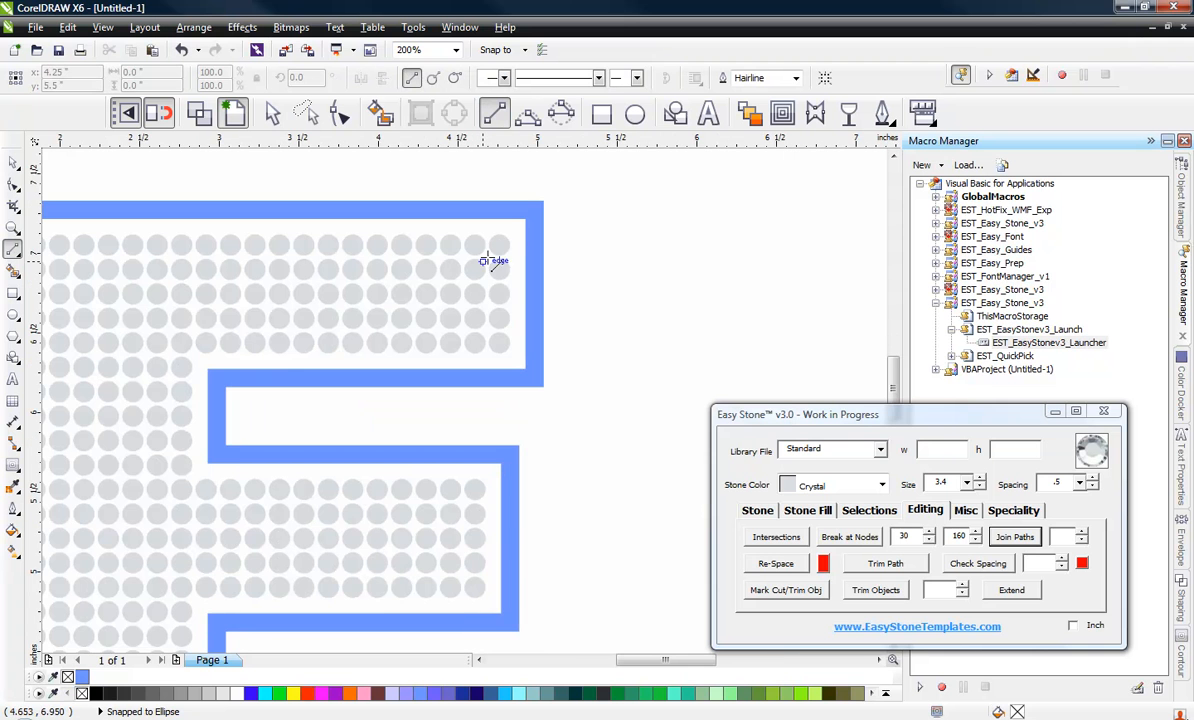
mouse_move(498, 245)
mouse_down()
mouse_move(498, 350)
mouse_move(176, 342)
mouse_move(165, 408)
mouse_move(181, 490)
mouse_move(474, 488)
mouse_up()
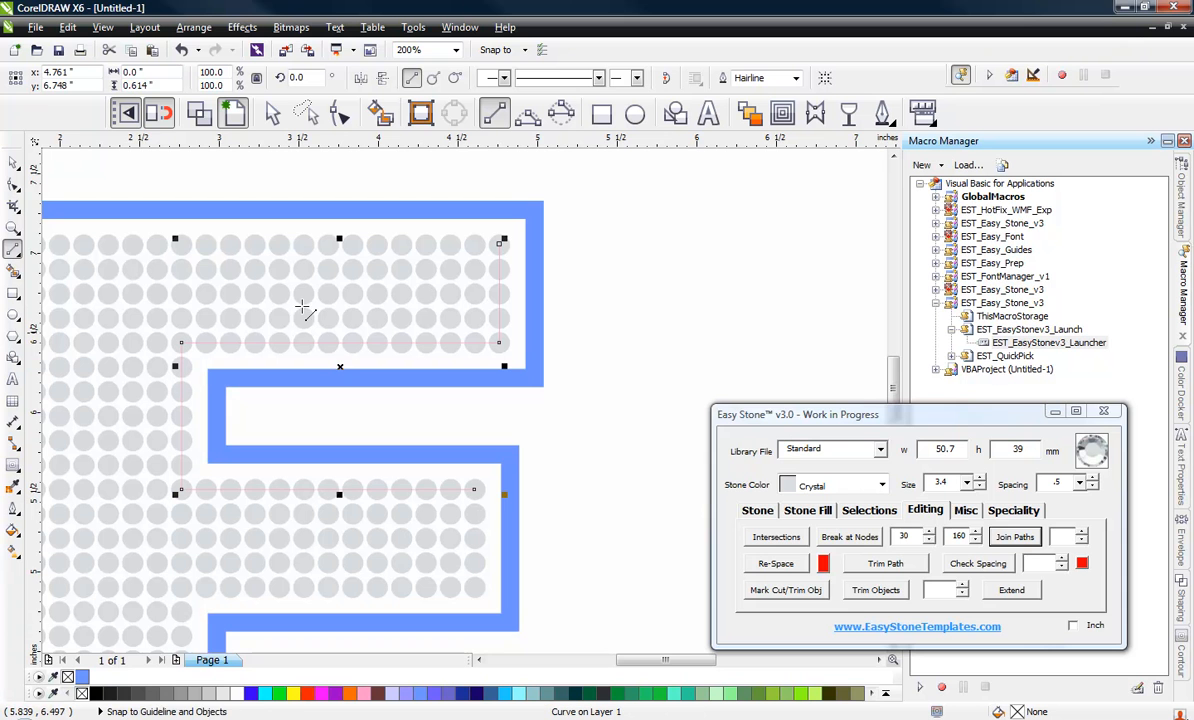
key(space)
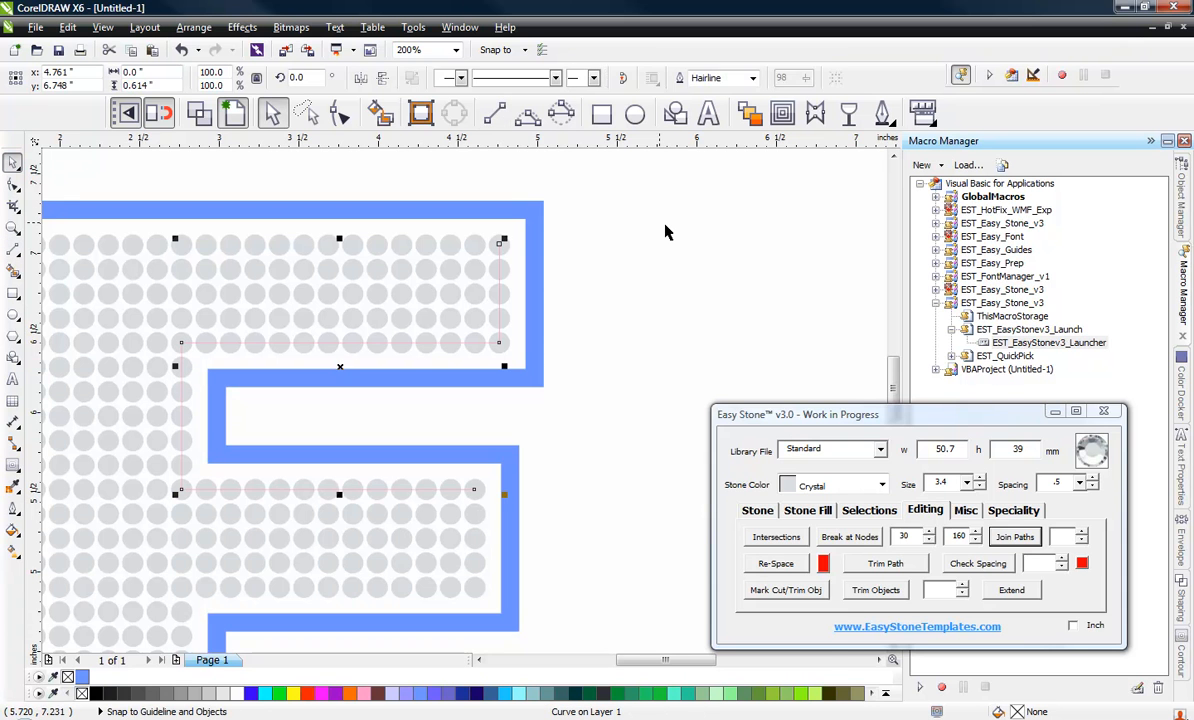